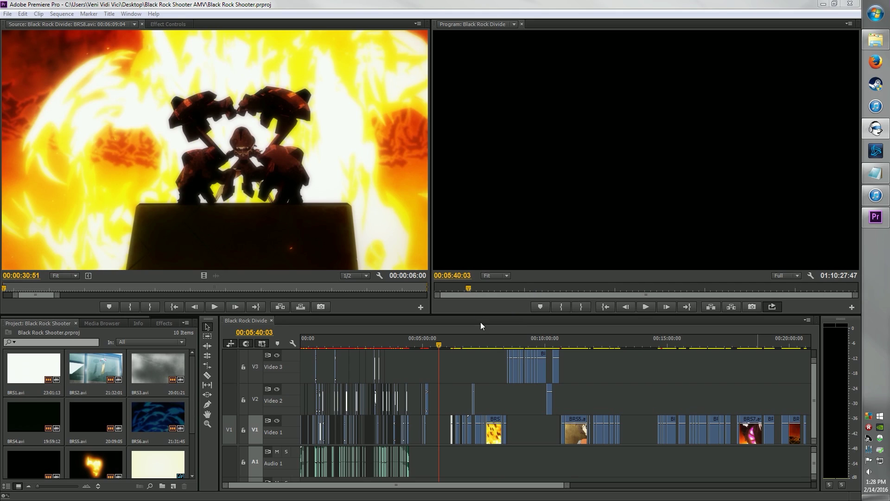
left_click(482, 485)
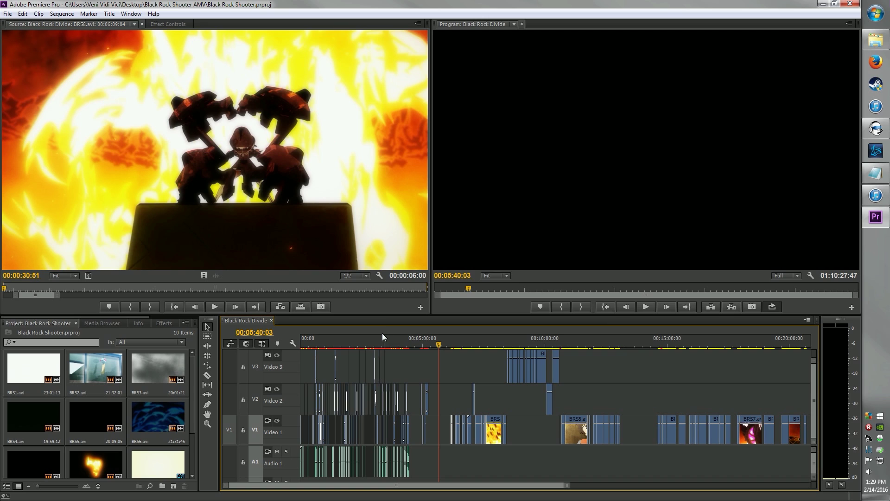
left_click(238, 119)
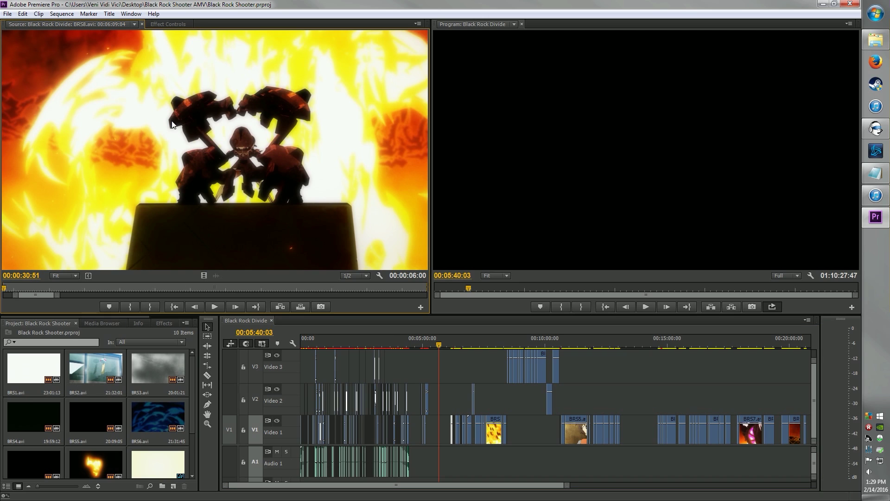
left_click(468, 72)
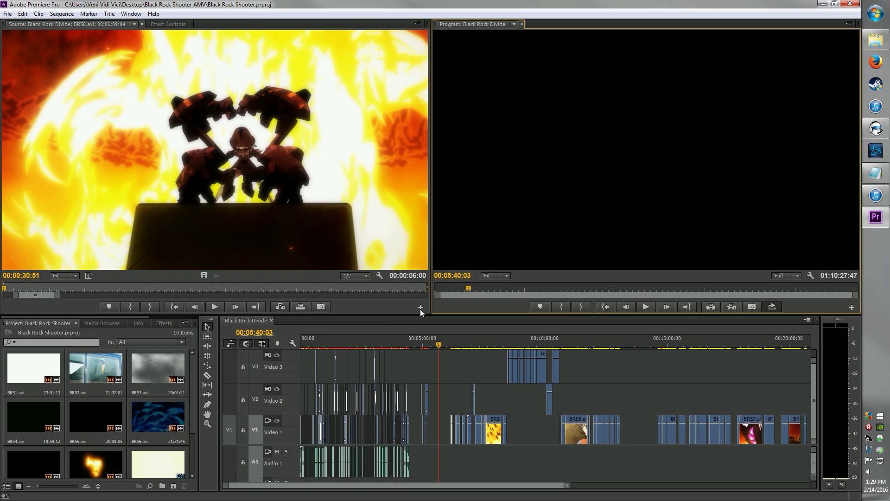
left_click(116, 331)
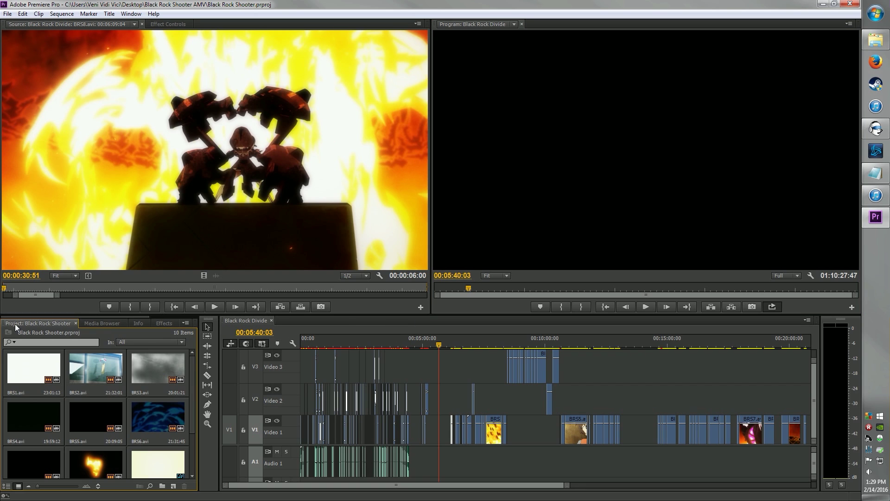
- Examine the Black Rock Divide sequence's clips up to about six minutes and the effect settings of the BRS8.avi clip
left_click(316, 343)
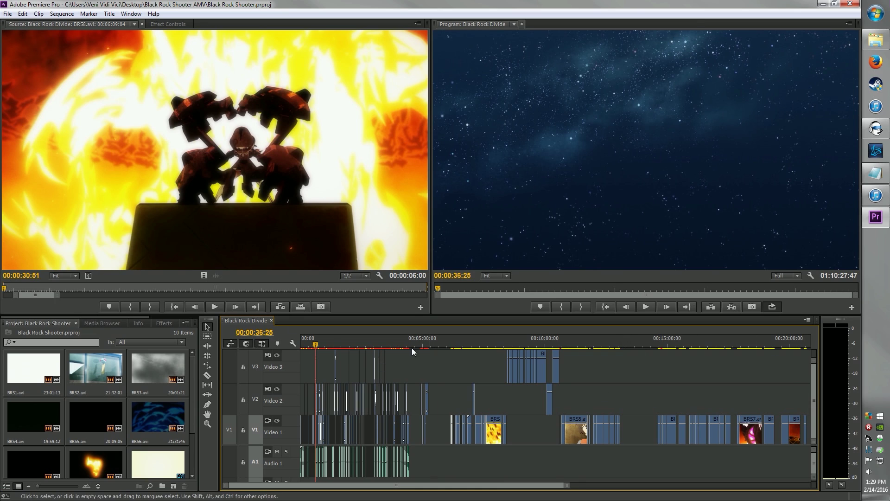
key("equal")
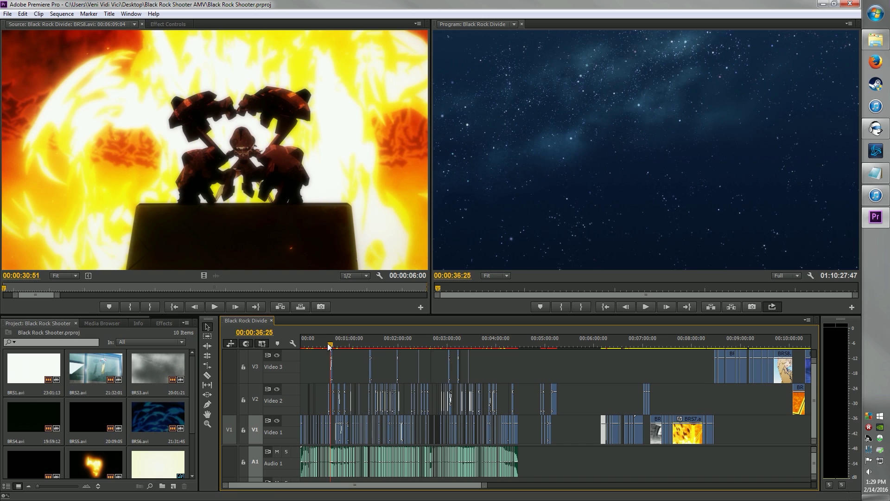
scroll(554, 367, "down", 6)
left_click(504, 345)
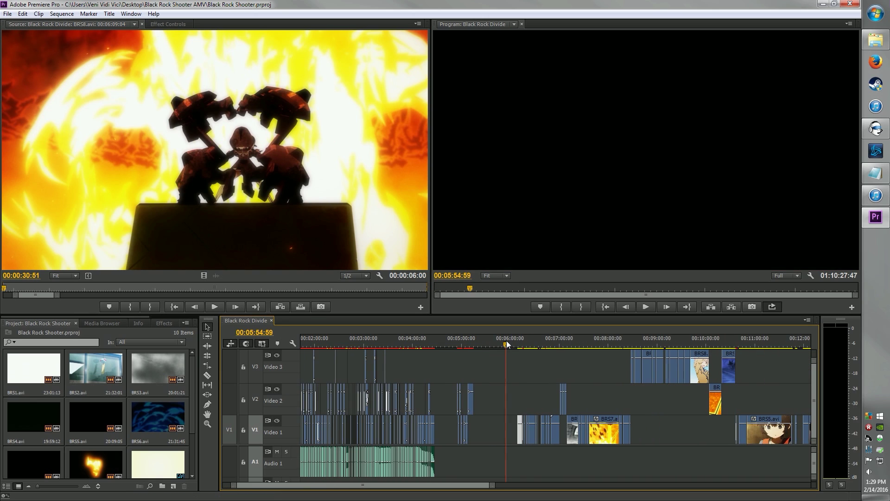
scroll(501, 346, "up", 5)
scroll(502, 345, "up", 1)
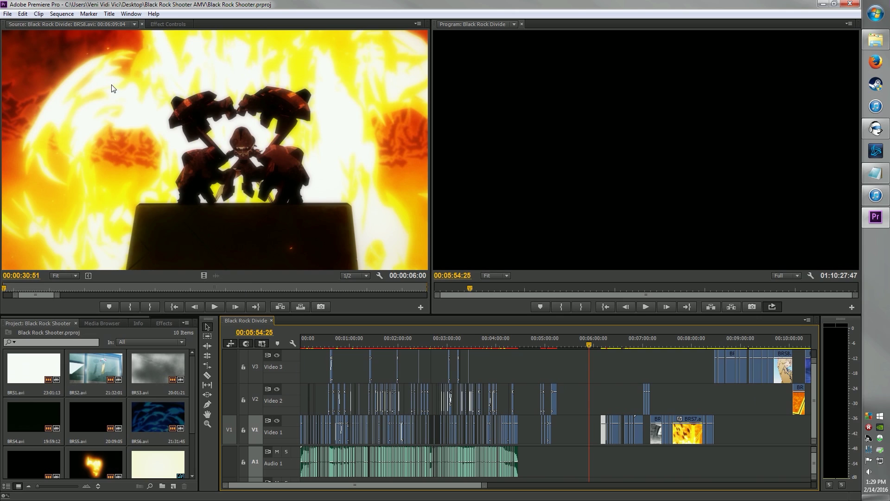
left_click(168, 24)
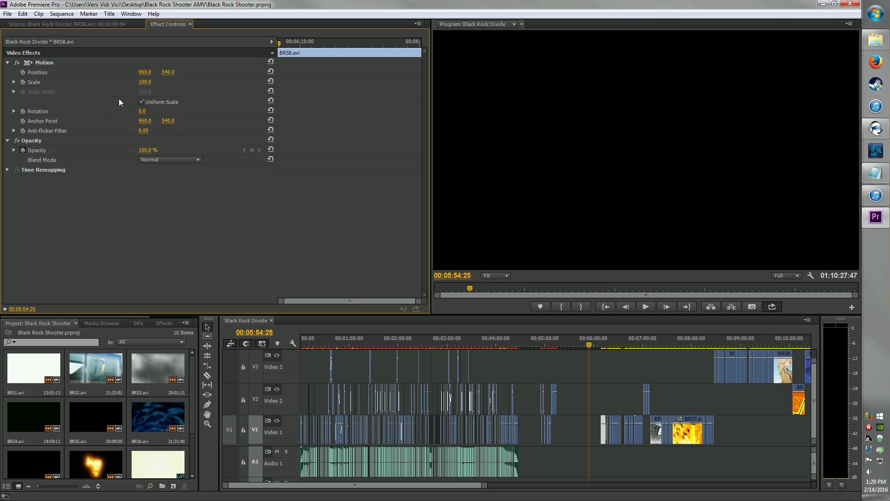
left_click(86, 25)
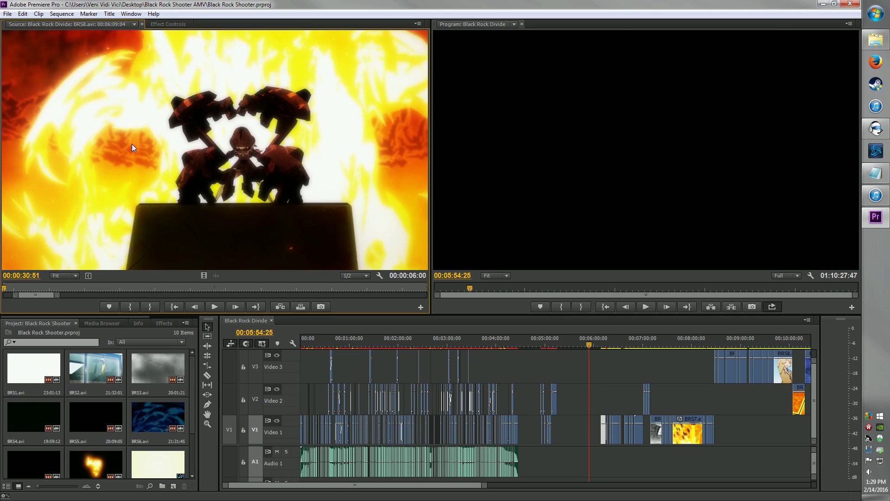
- Scrub through the opening of the sequence at clip level, reaching 00:00:25:18 and ending at 00:00:17:28
left_click(380, 346)
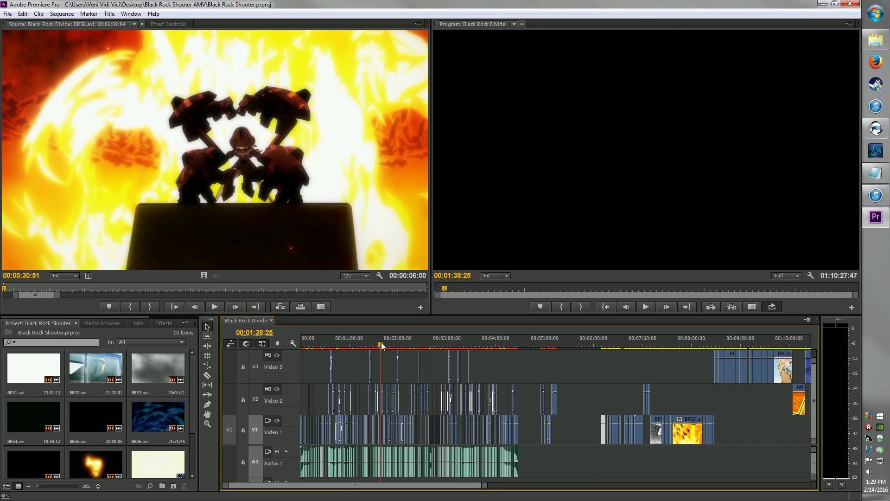
key("equal")
key("equal")
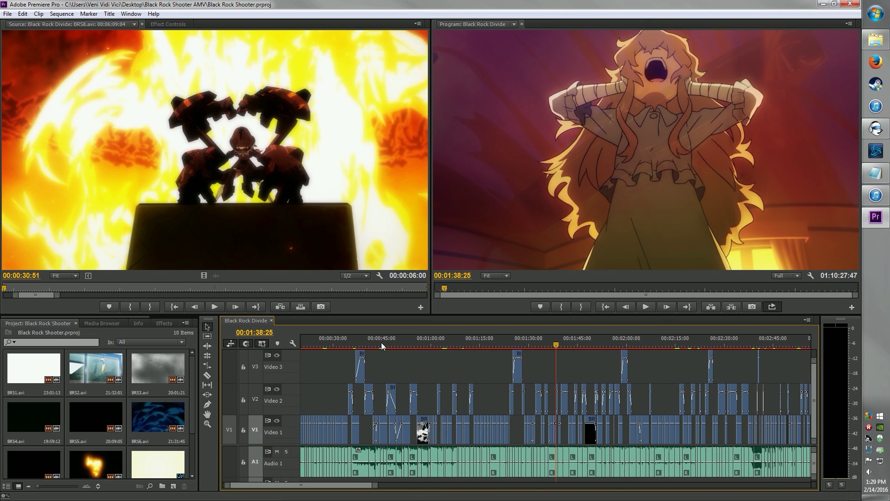
mouse_move(311, 487)
left_mouse_down()
mouse_move(327, 489)
mouse_move(300, 489)
left_mouse_up()
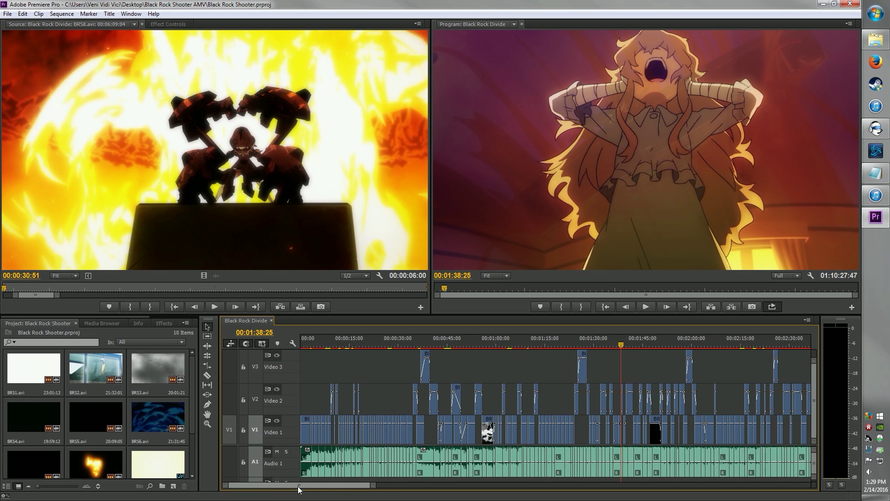
left_click(372, 338)
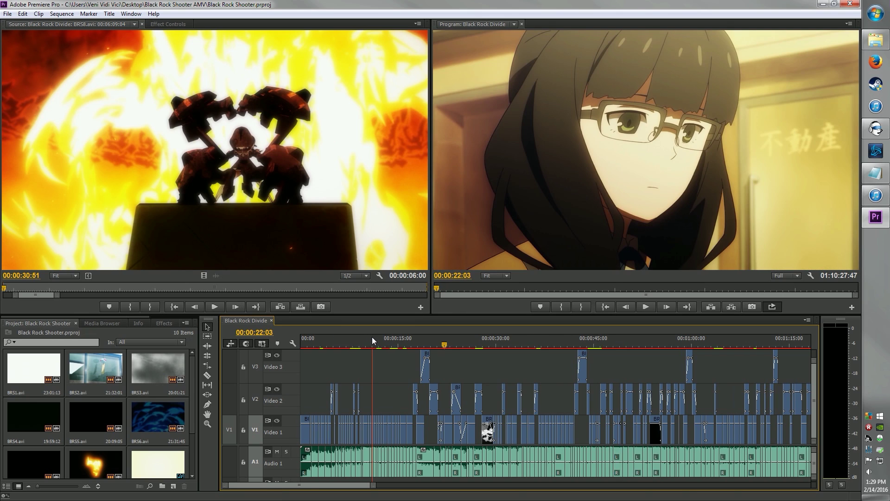
key("equal")
key("equal")
key("equal")
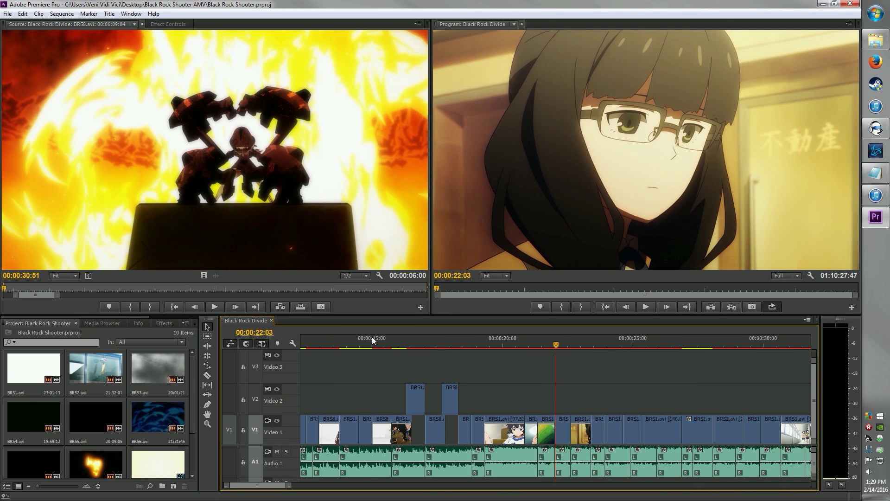
left_click_drag(645, 339, 641, 334)
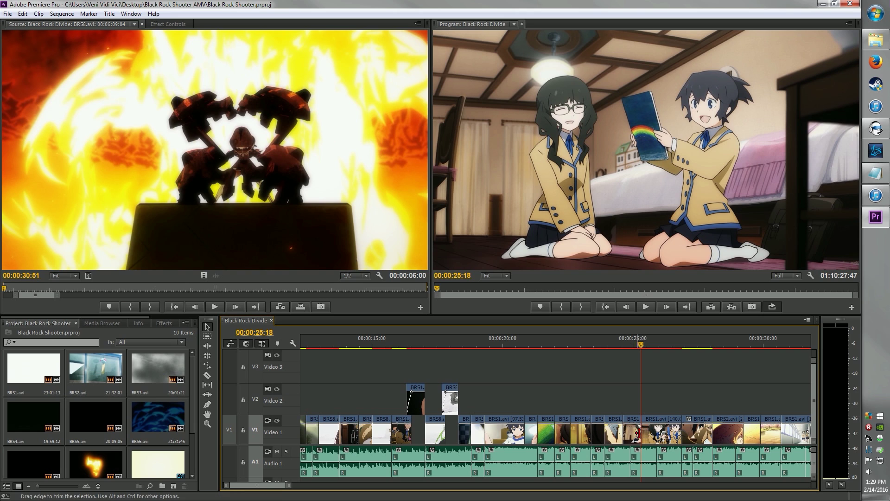
left_click_drag(642, 343, 436, 337)
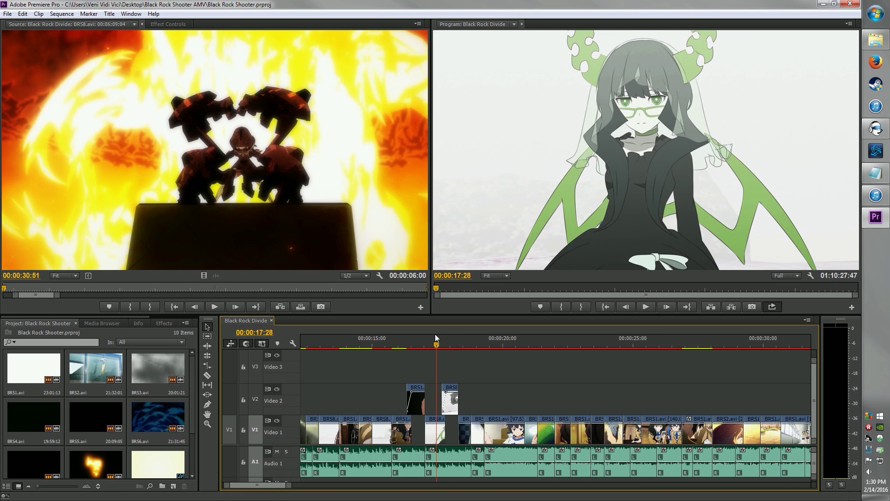
- Open the New Divide audio clip just before the 20-second mark in the Source monitor and show its surrounding waveform
double_click(513, 458)
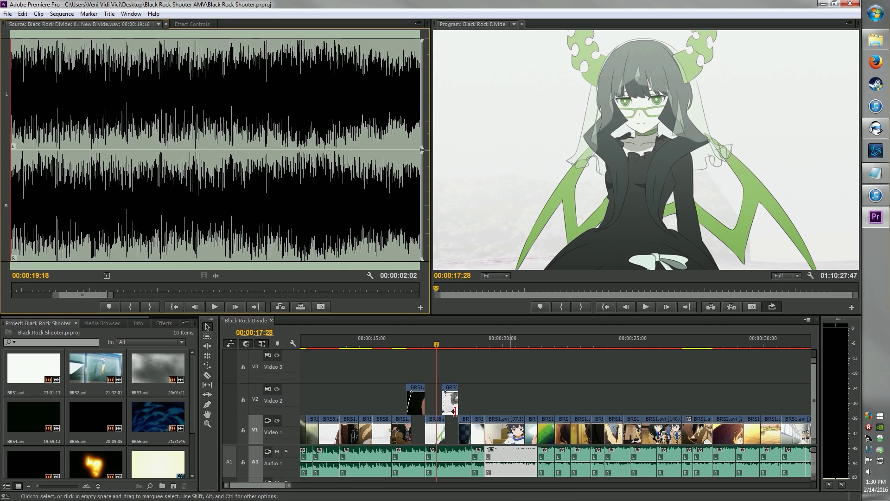
left_click_drag(79, 293, 62, 295)
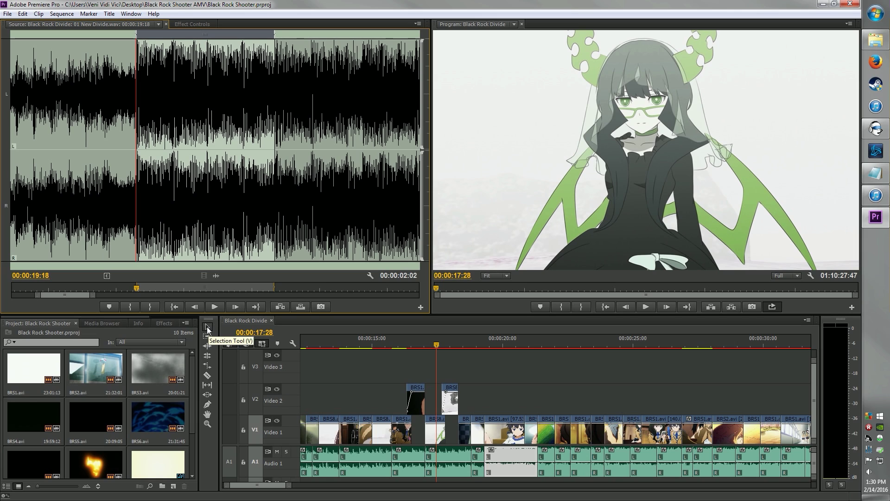
- Switch through the Razor, Rate Stretch and Pen tools and return to the Selection tool
left_click(334, 361)
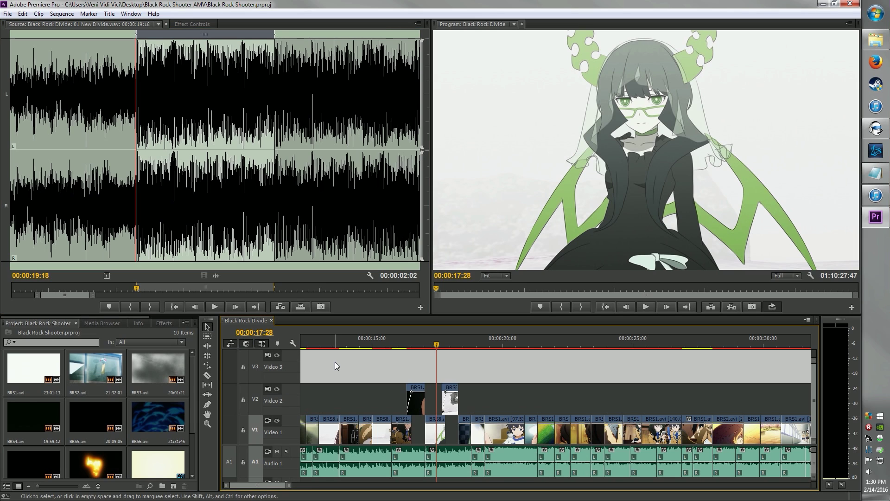
key("c")
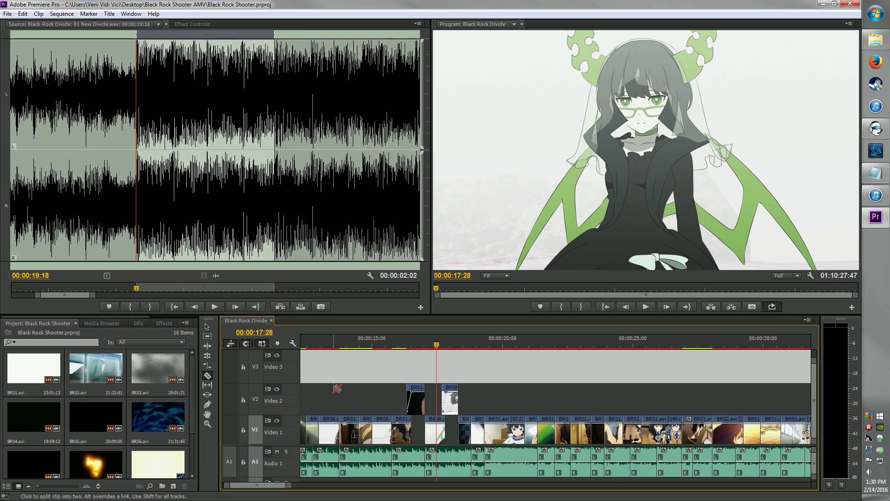
key("r")
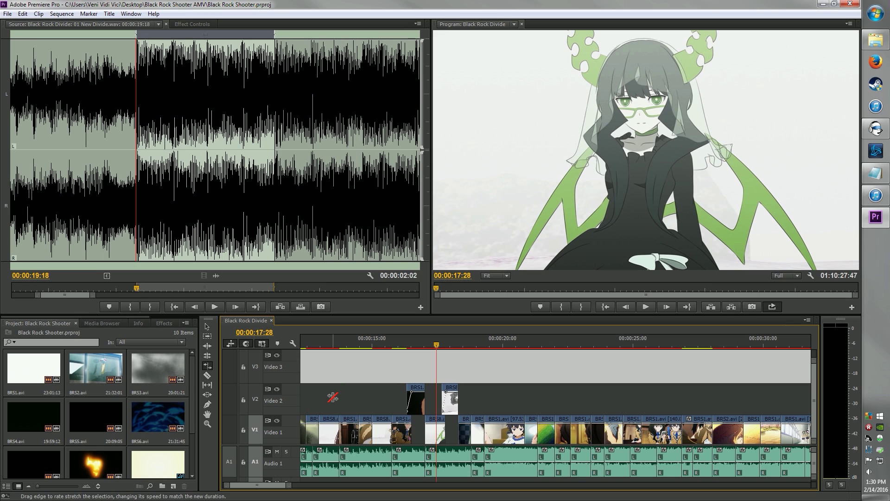
key("p")
key("v")
left_click(368, 394)
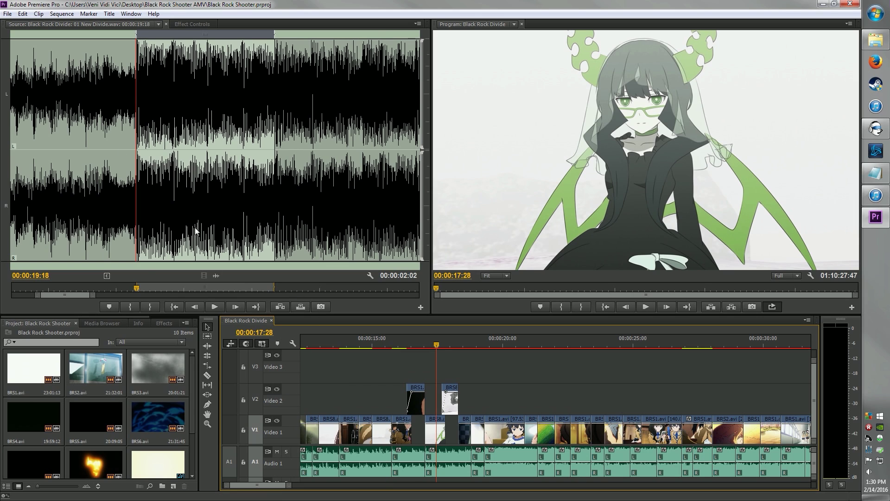
- Play part of the audio clip in the Source monitor and return its playhead to 00:00:19:37
left_click(143, 277)
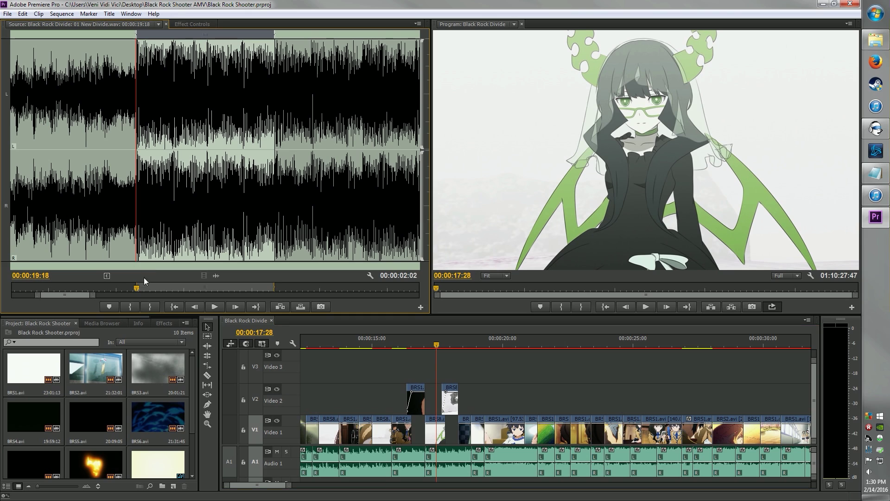
mouse_move(142, 287)
left_mouse_down()
mouse_move(248, 291)
mouse_move(151, 288)
left_mouse_up()
key("space")
key("space")
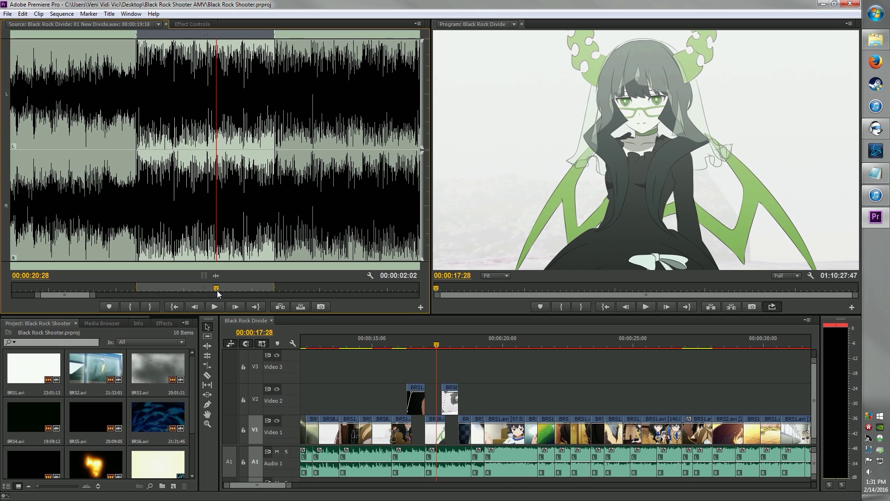
left_click_drag(217, 290, 158, 289)
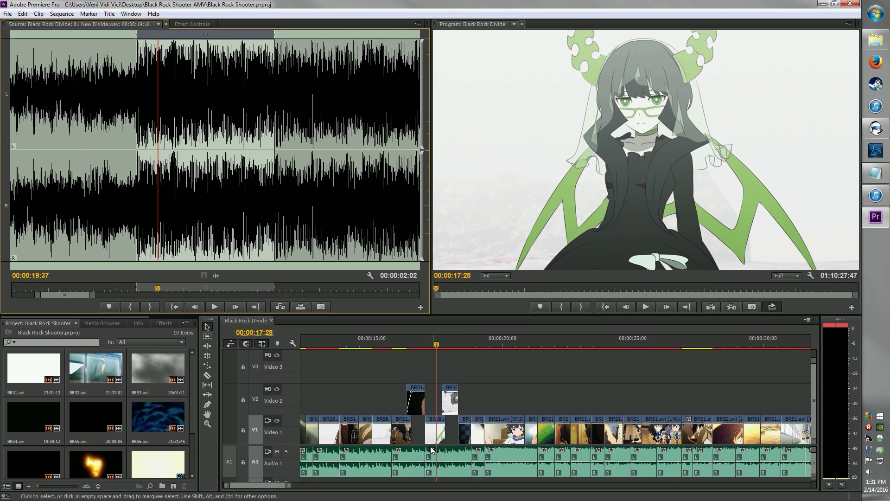
- Add a marker to the audio clip at 00:00:19:38 and view the available marker options
left_click_drag(158, 289, 160, 287)
key("m")
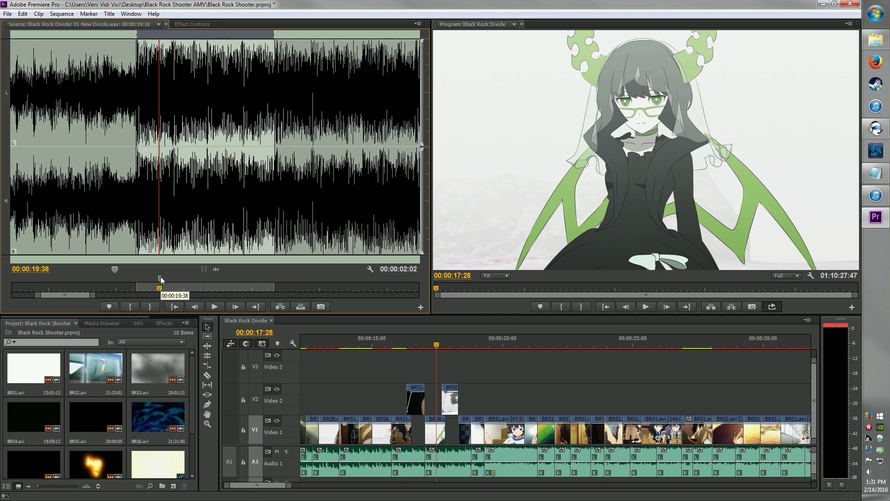
right_click(160, 278)
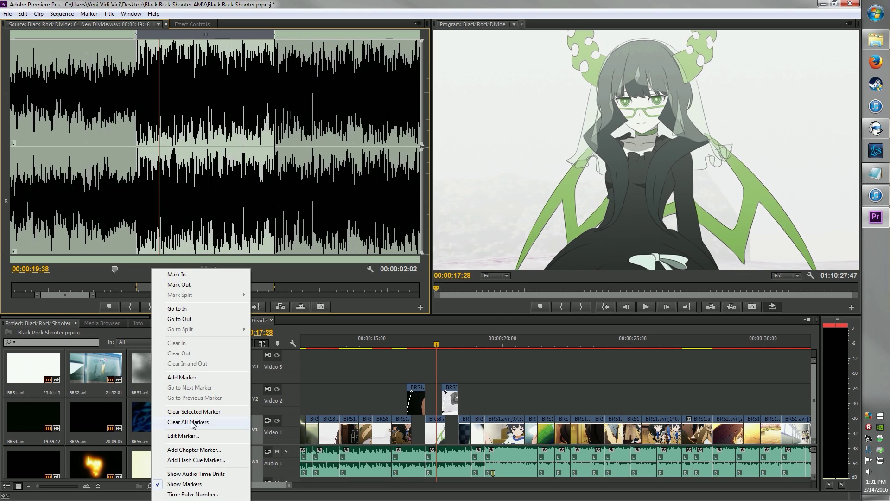
left_click(145, 277)
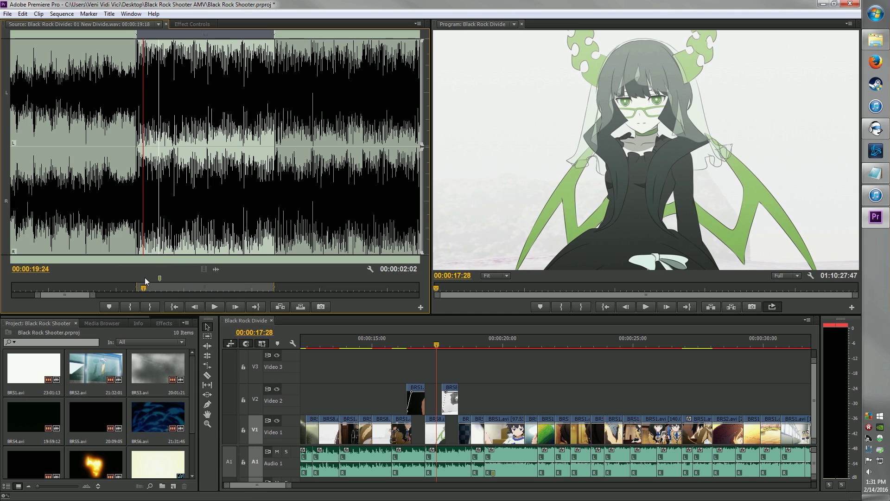
- Move the audio clip's marker to 00:00:20:04 and on to 00:00:20:32, aligning the source playhead with it
left_click_drag(160, 278, 189, 275)
left_click(189, 275)
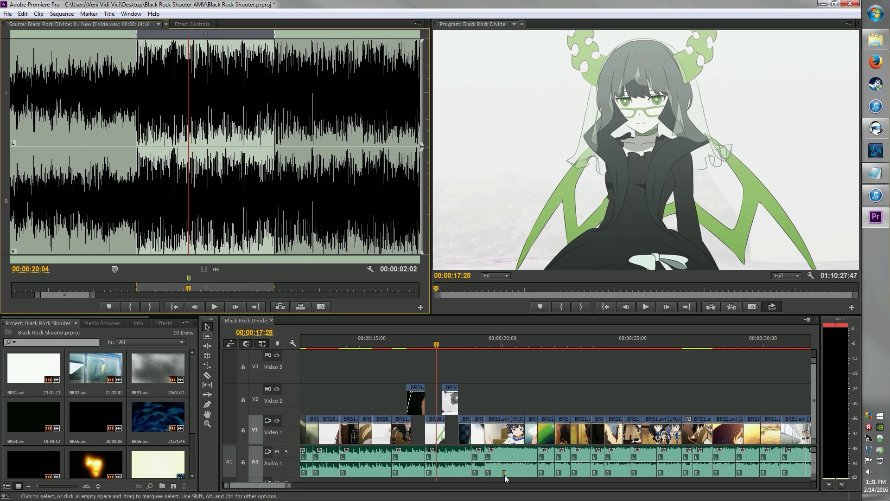
mouse_move(189, 277)
left_mouse_down()
mouse_move(210, 275)
mouse_move(159, 274)
mouse_move(220, 277)
left_mouse_up()
left_click(221, 277)
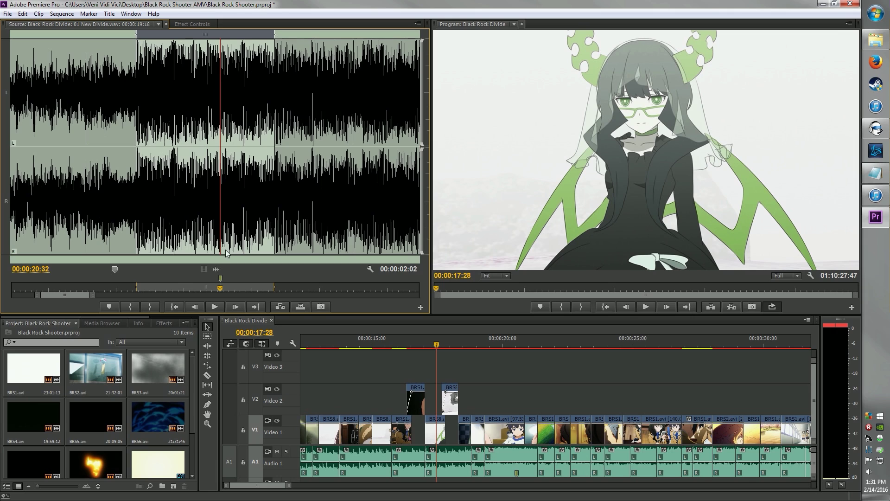
- Split the New Divide audio clip on Audio 1 at its marker with the Razor tool
left_click(499, 398)
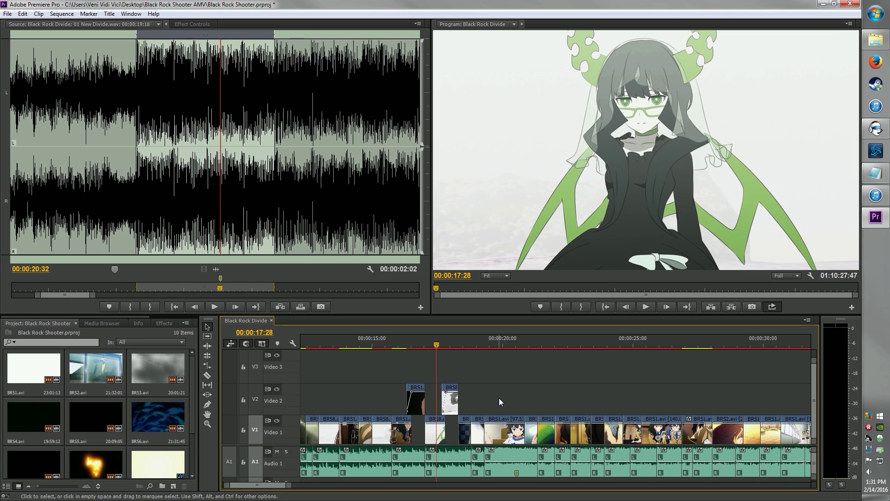
left_click(499, 398)
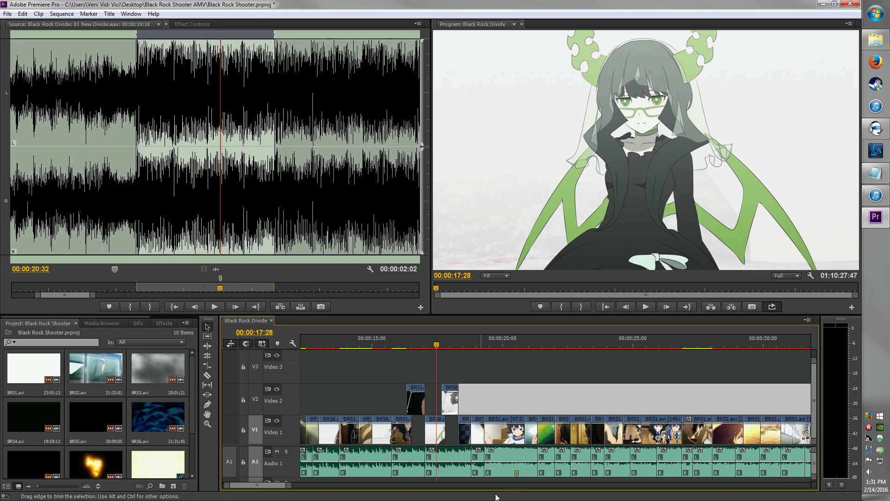
key("c")
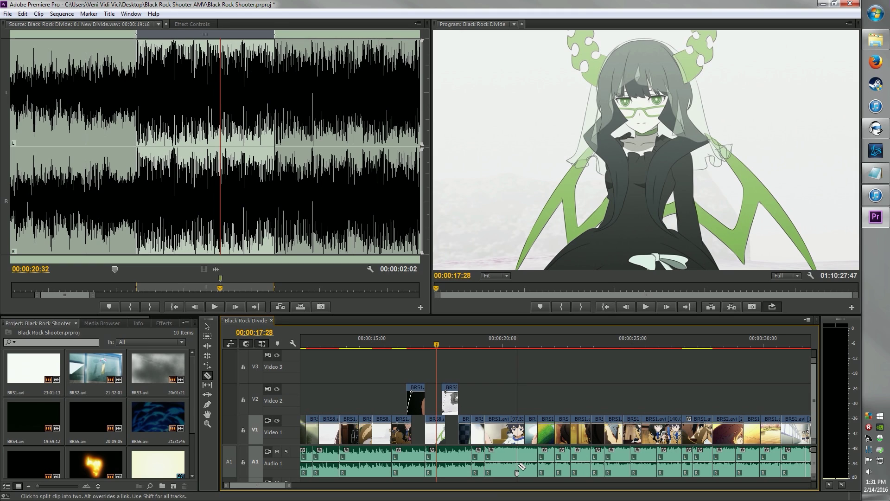
key("o")
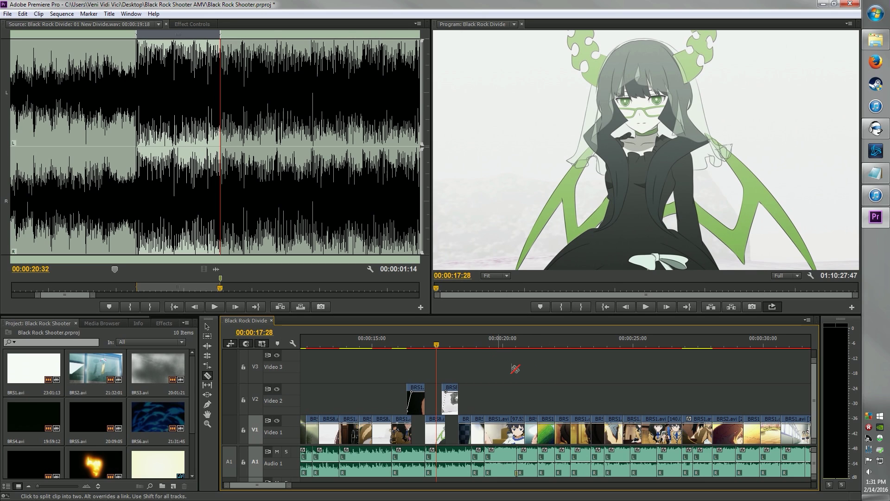
- Undo the Razor cut on the Audio 1 clip, redoing and undoing it to compare, and leave the clip uncut
key("ctrl+z")
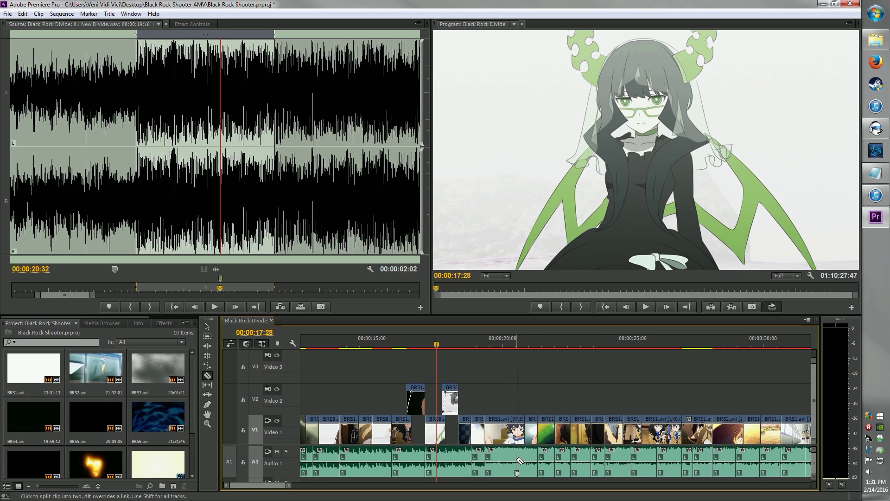
key("ctrl+shift+z")
key("ctrl+z")
key("ctrl+shift+z")
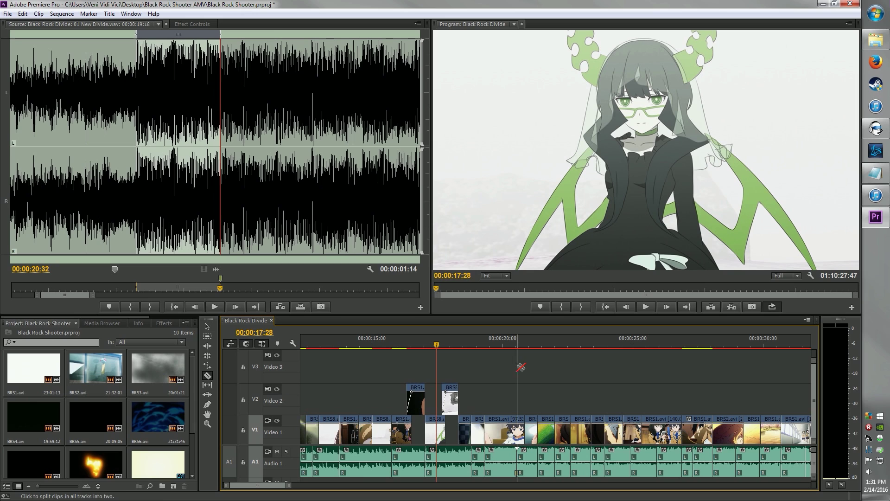
key("ctrl+z")
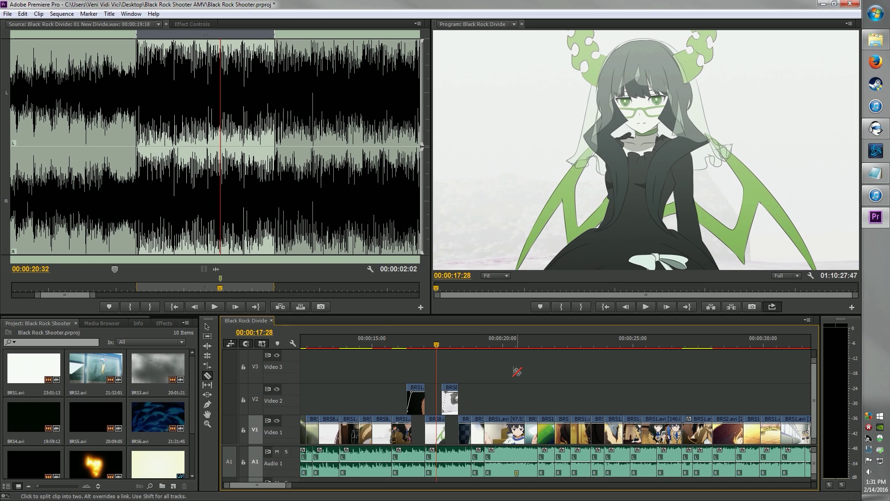
- Examine how the video and audio cuts are distributed across the whole Black Rock Divide sequence
key("minus")
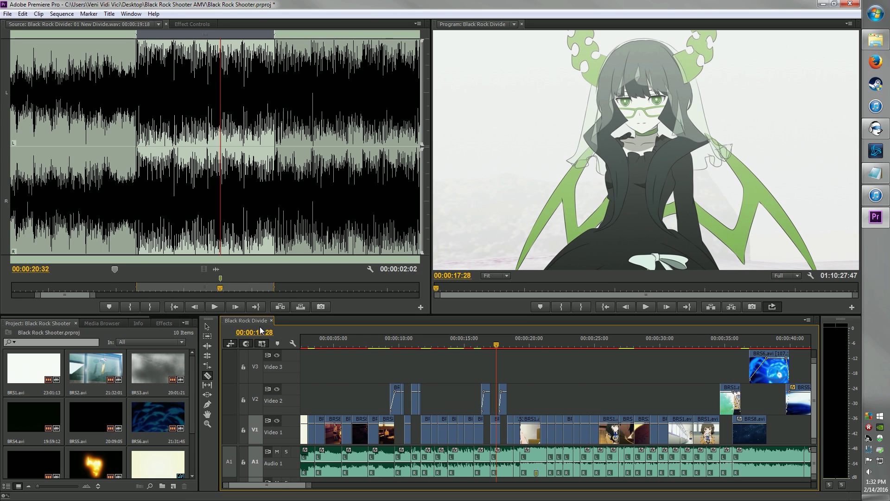
key("minus")
key("minus")
key("minus")
key("minus")
key("minus")
key("minus")
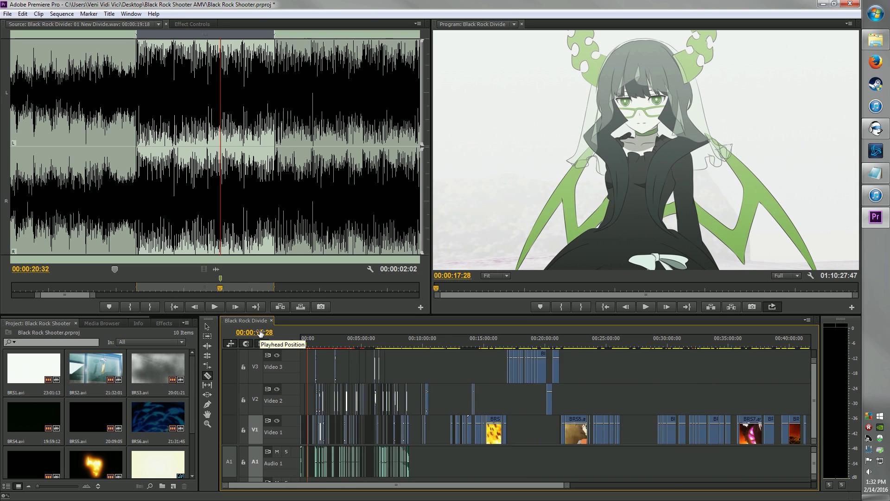
key("equal")
key("equal")
key("equal")
key("equal")
key("equal")
key("equal")
key("equal")
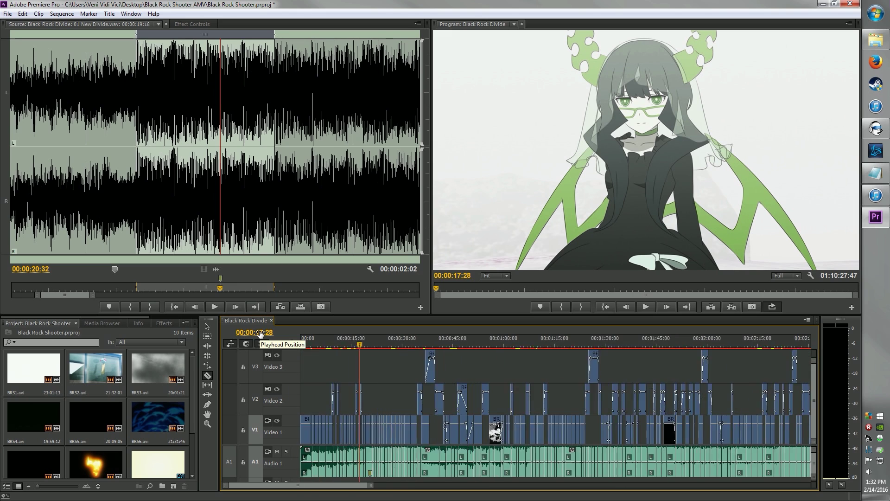
key("minus")
key("minus")
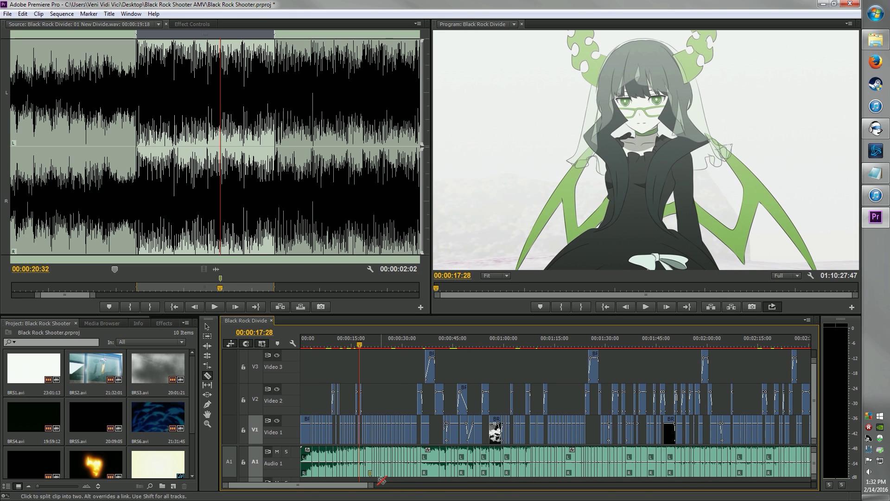
- Return the playhead to 00:00:00:00 and play the sequence's opening up to 00:00:03:19
left_click(297, 345)
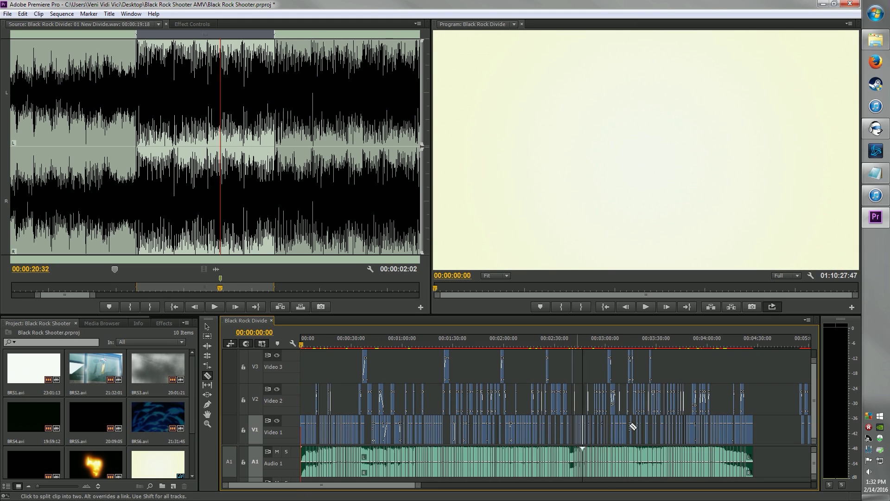
mouse_move(417, 487)
left_mouse_down()
mouse_move(434, 485)
mouse_move(410, 486)
left_mouse_up()
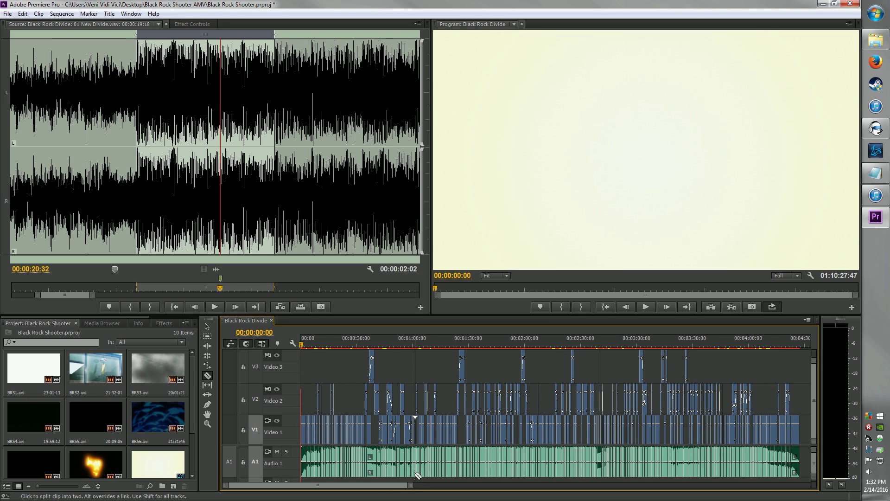
left_click_drag(383, 485, 327, 487)
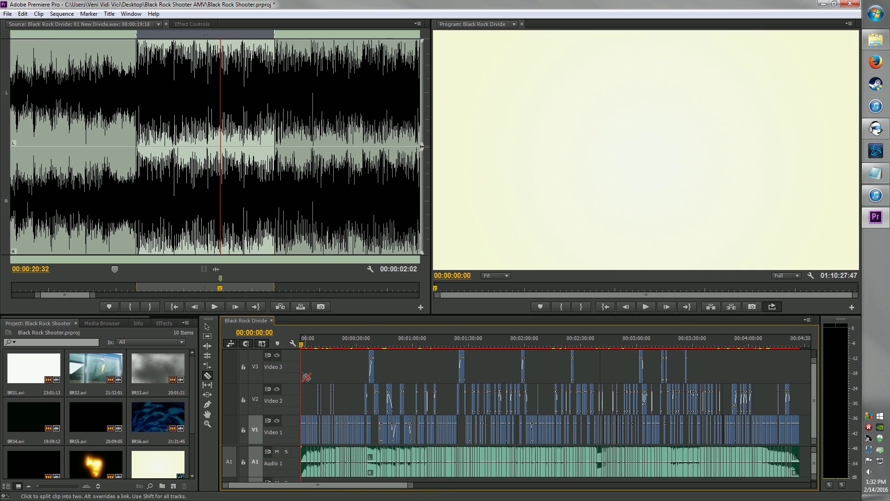
key("space")
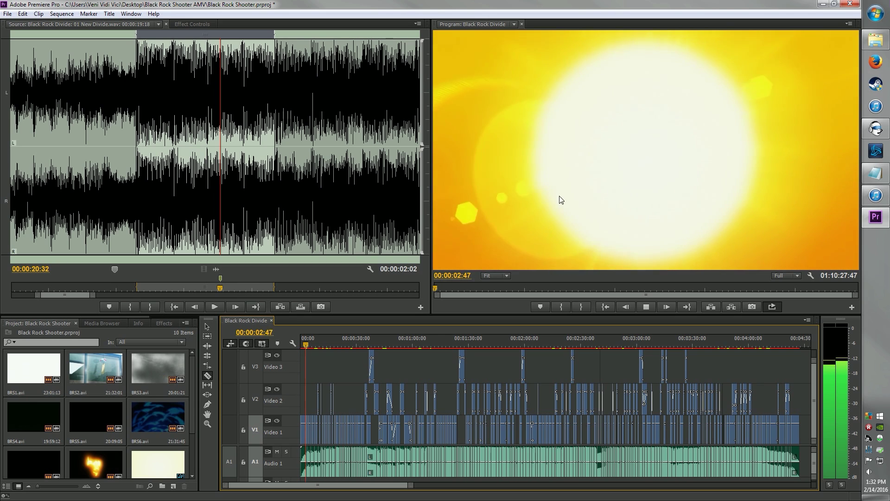
key("space")
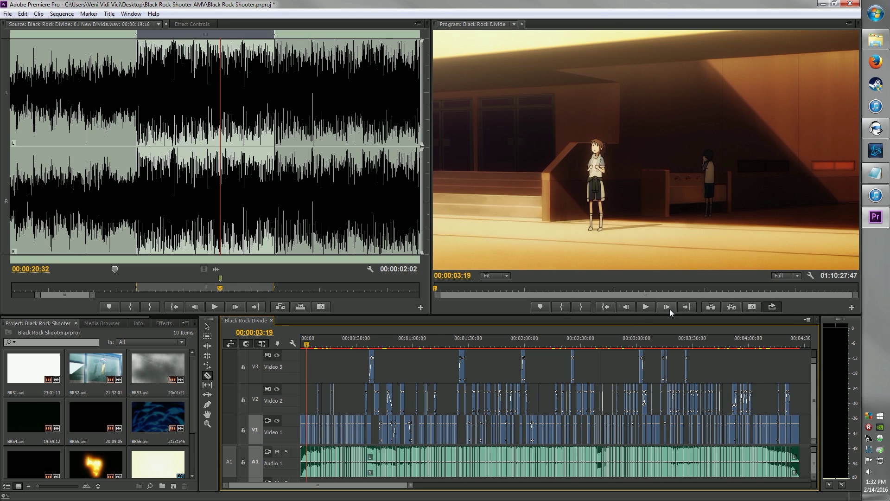
- View the Program monitor's panel options and its Button Editor, dismissing both without changes
left_click(849, 24)
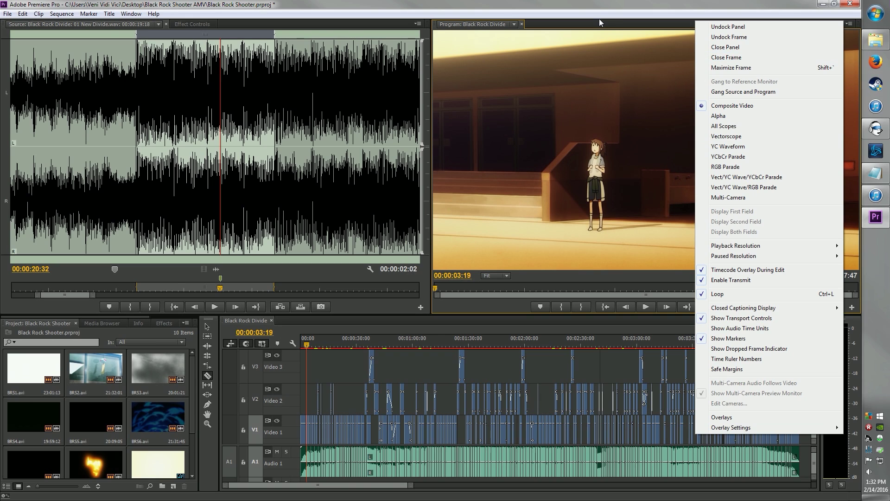
left_click(601, 40)
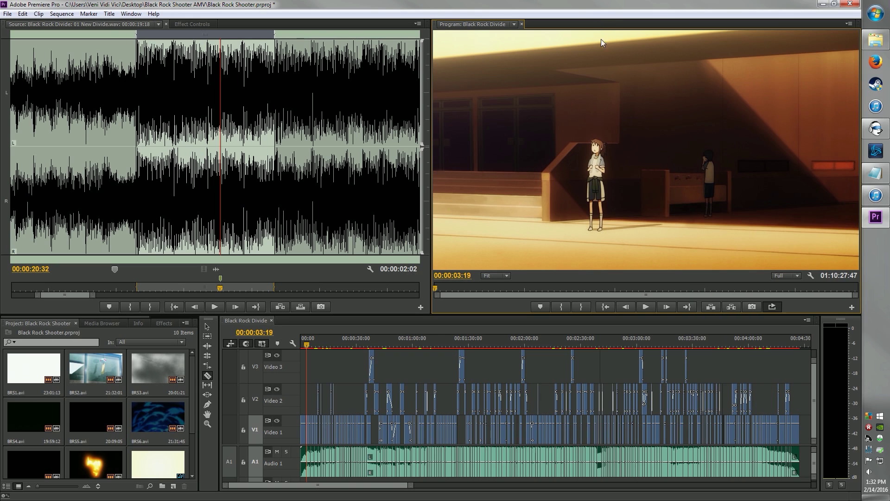
left_click(852, 307)
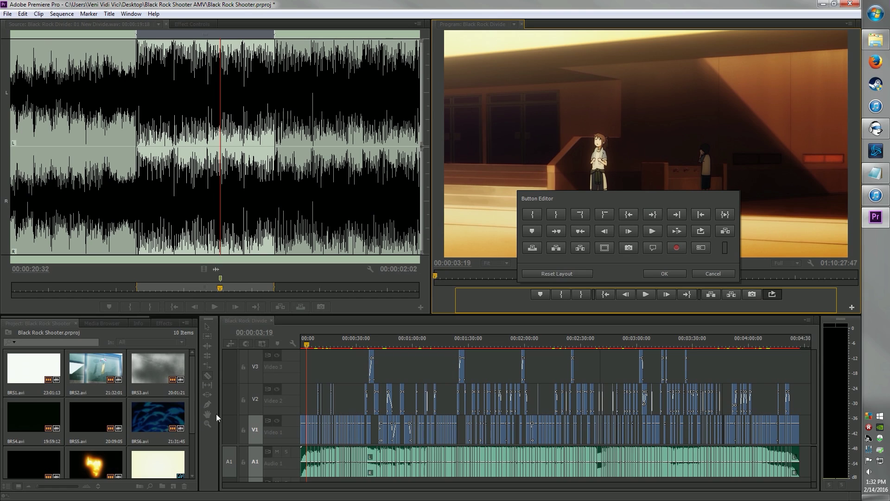
left_click(710, 275)
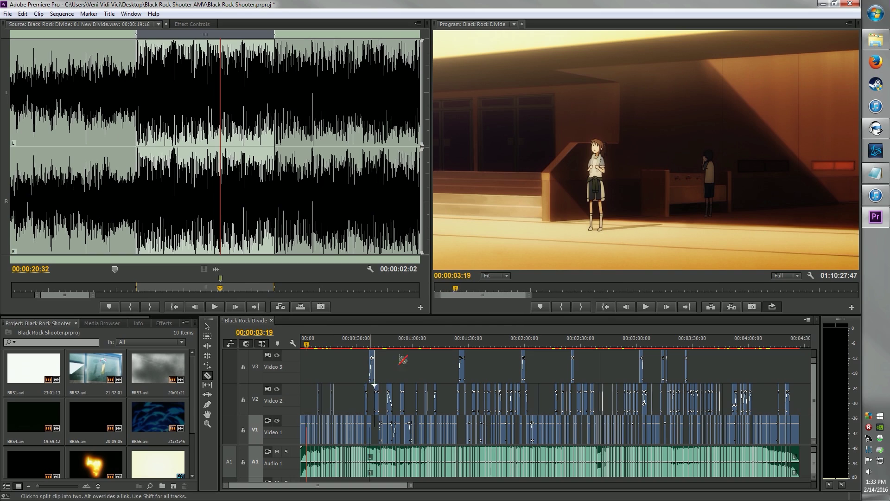
- Move the sequence playhead to 00:00:03:33, at the start of the BRS8.avi [107.65%] clip on Video 1
left_click_drag(528, 295, 437, 303)
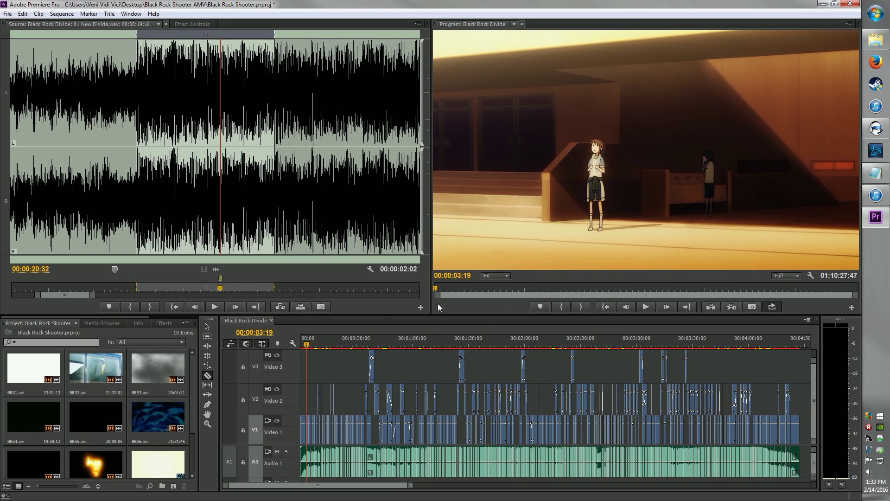
left_click(261, 324)
key("equal")
key("equal")
key("equal")
key("equal")
key("equal")
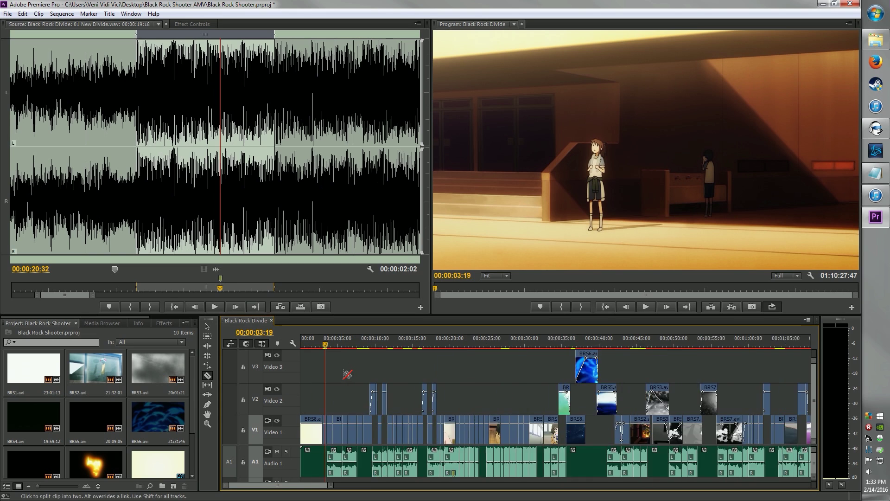
key("equal")
key("equal")
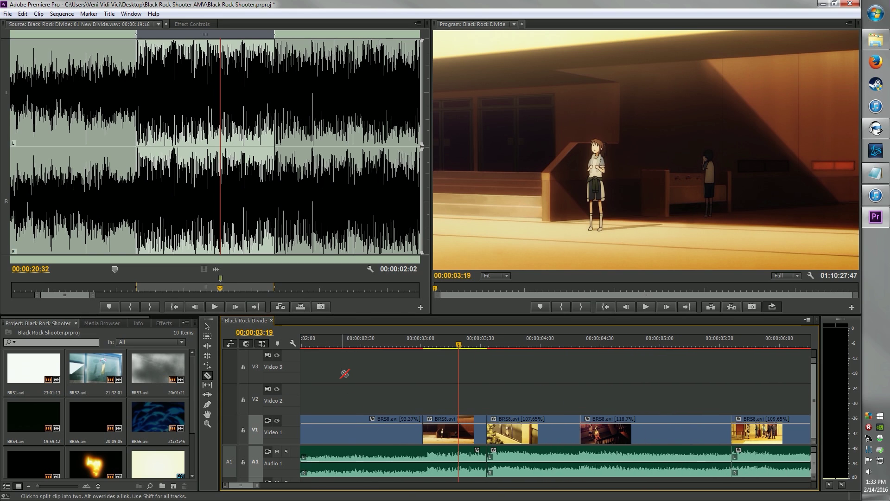
left_click_drag(464, 344, 487, 343)
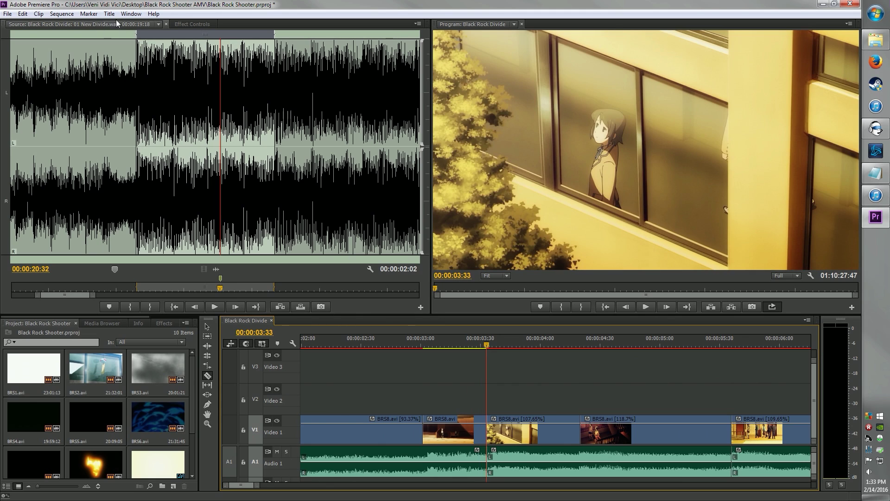
- Close the New Divide audio clip and the BRS8.avi clip in the Source monitor
left_click(158, 24)
left_click(89, 37)
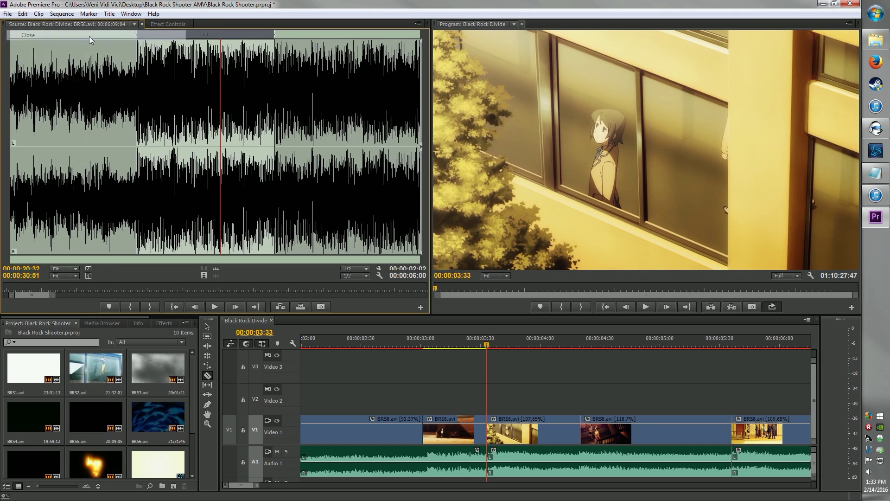
left_click(134, 24)
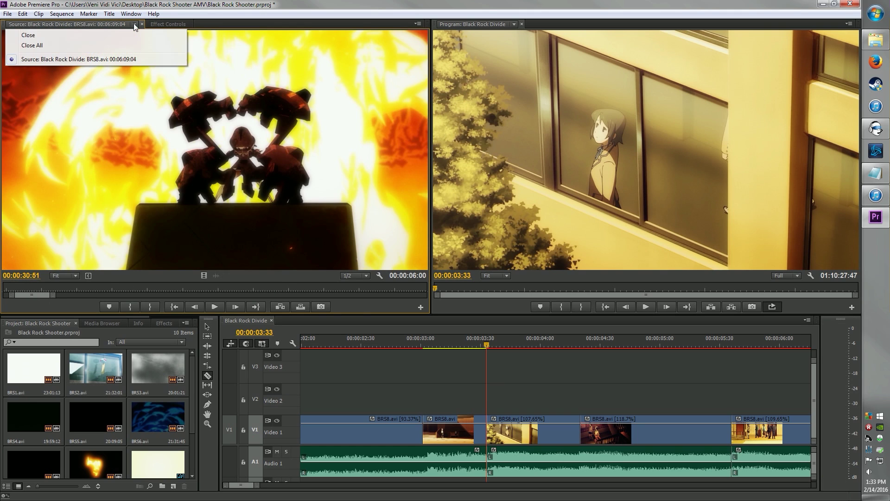
left_click(101, 31)
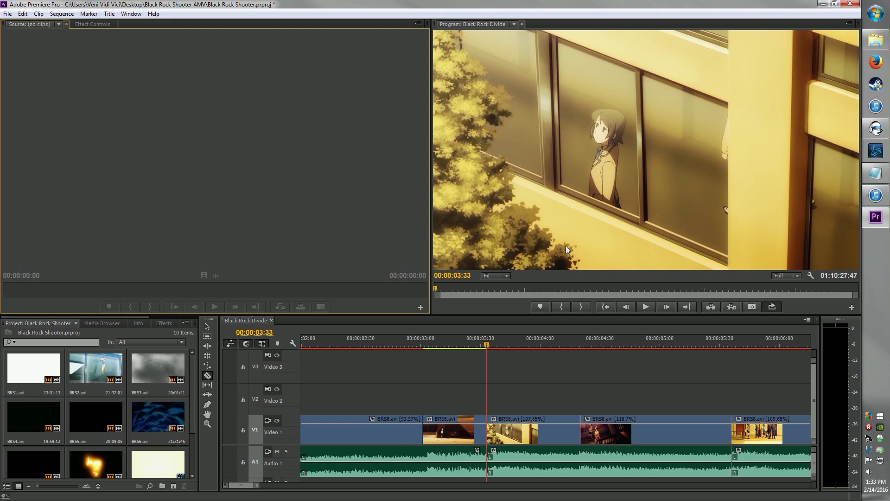
- View the Source monitor's panel options, dismiss them, and return focus to the sequence timeline
left_click(417, 24)
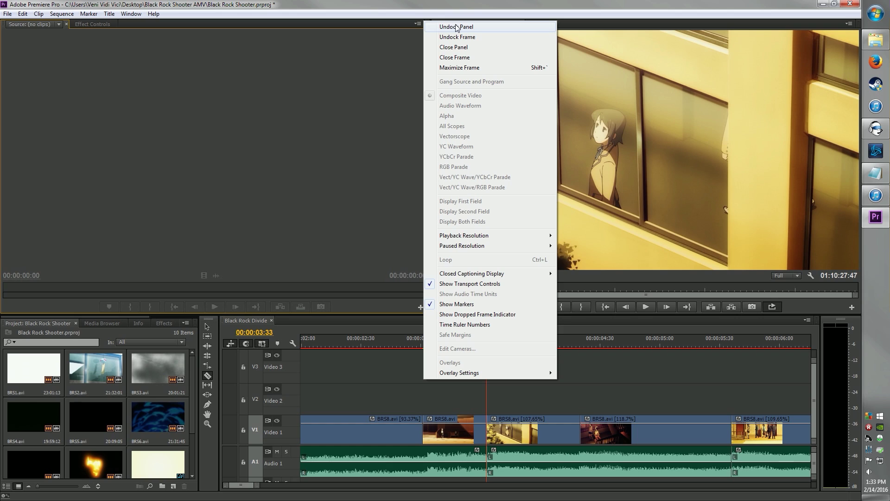
left_click(416, 24)
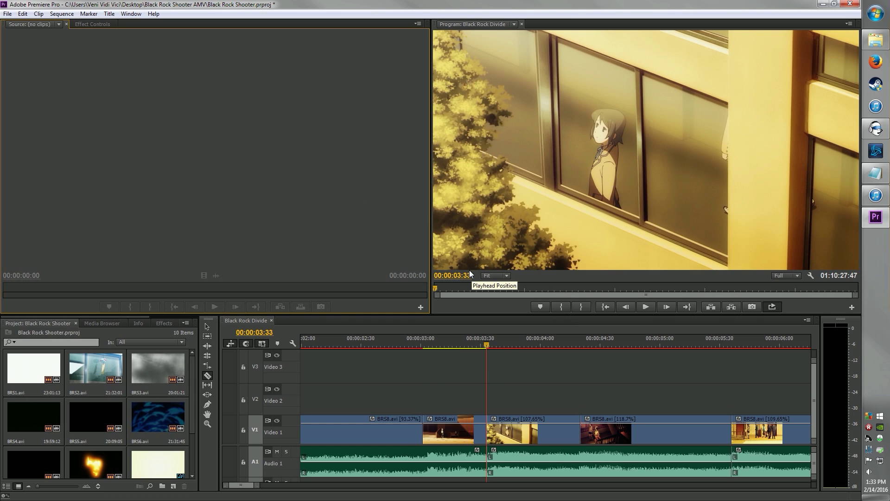
left_click(459, 218)
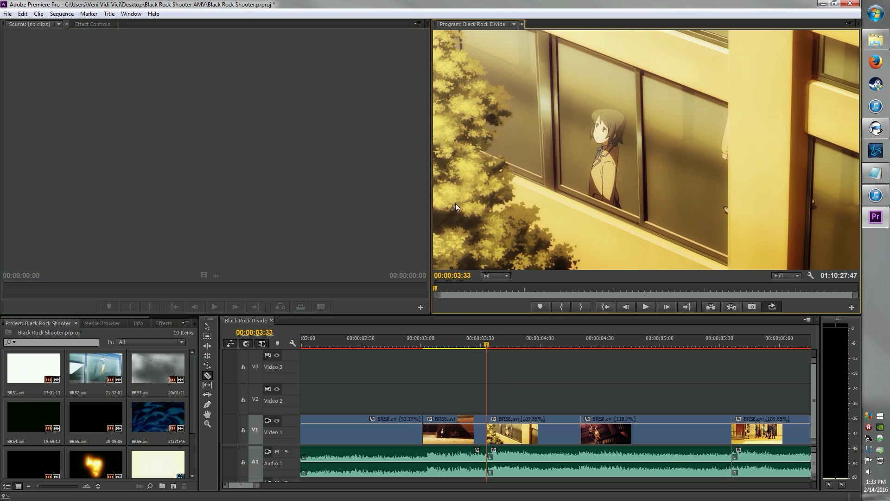
left_click(305, 318)
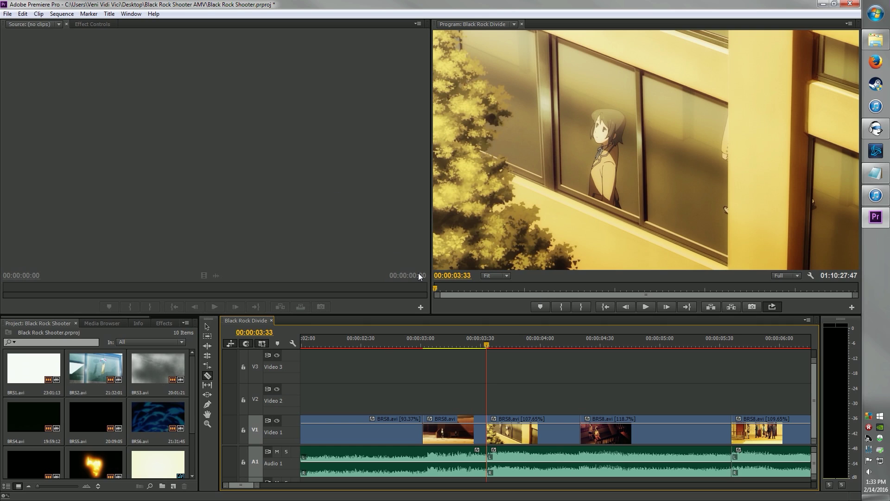
- With the playhead at 00:00:03:24, move the BRS8.avi [107.65%] clip up to Video 2 and back to its place on Video 1
left_click_drag(483, 346, 468, 346)
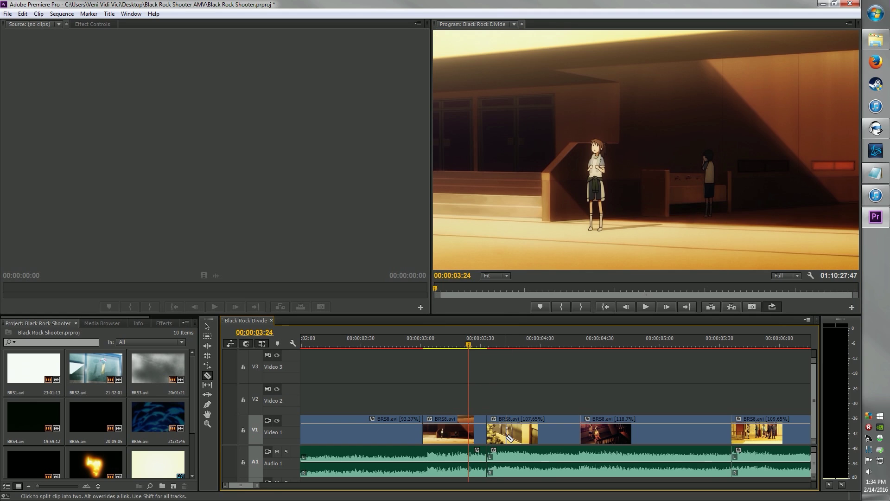
key("v")
left_click_drag(519, 429, 512, 397)
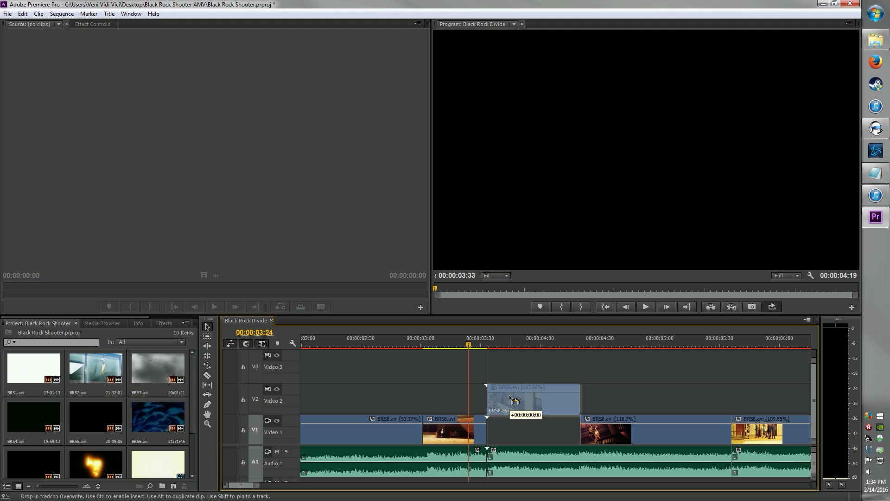
left_click_drag(512, 399, 509, 434)
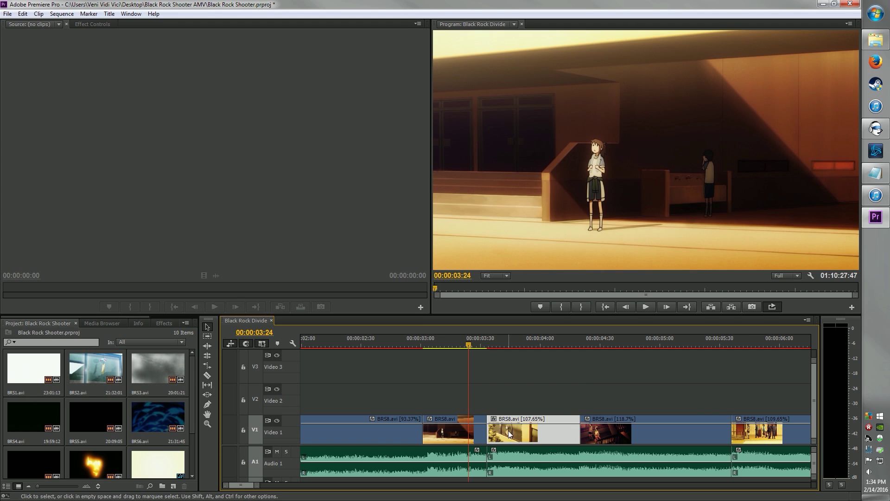
- Locate the first keyframed clip on Video 3 and place the playhead over it at 00:00:37:14
key("minus")
key("minus")
key("minus")
key("minus")
key("minus")
key("minus")
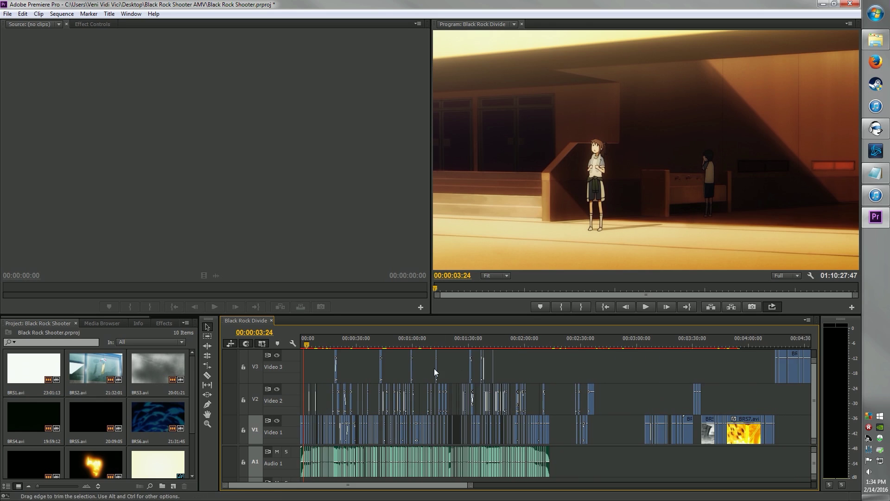
key("equal")
key("equal")
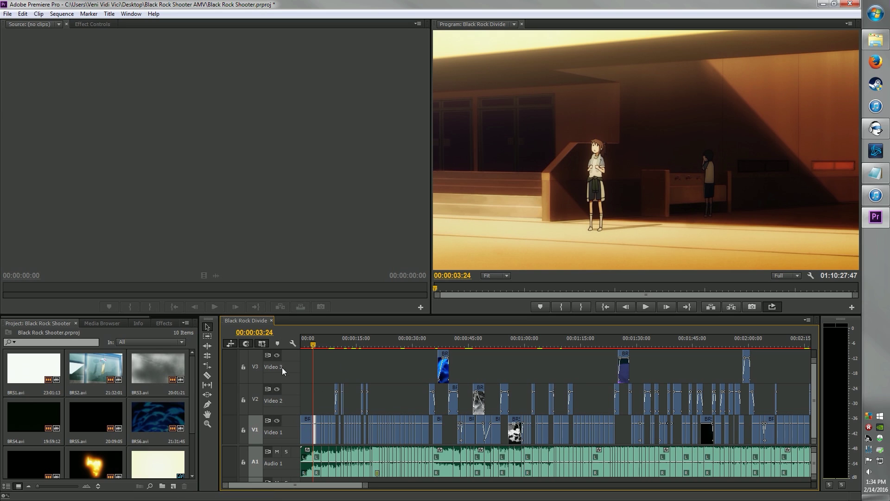
key("equal")
key("minus")
key("equal")
left_click(578, 340)
key("equal")
key("equal")
key("equal")
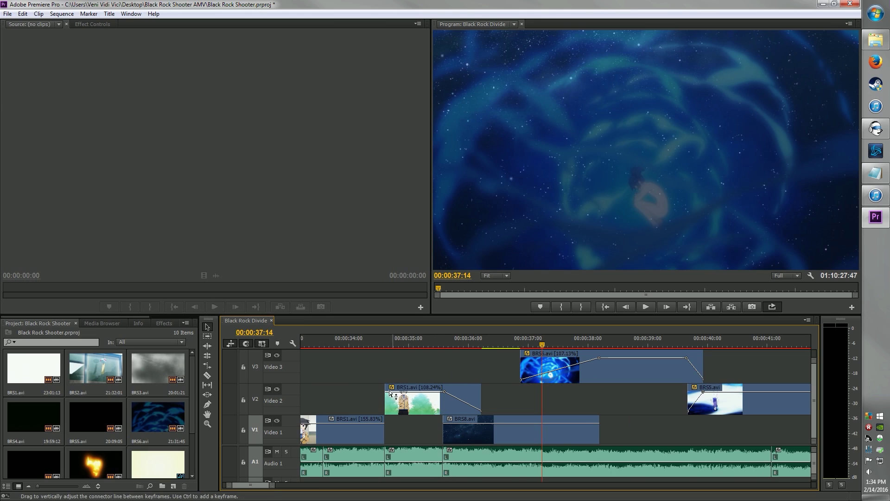
- With the Pen tool active, scrub through the opacity fade-out at the end of BRS1.avi [108.24%] on Video 2, ending at 00:00:36:24
key("p")
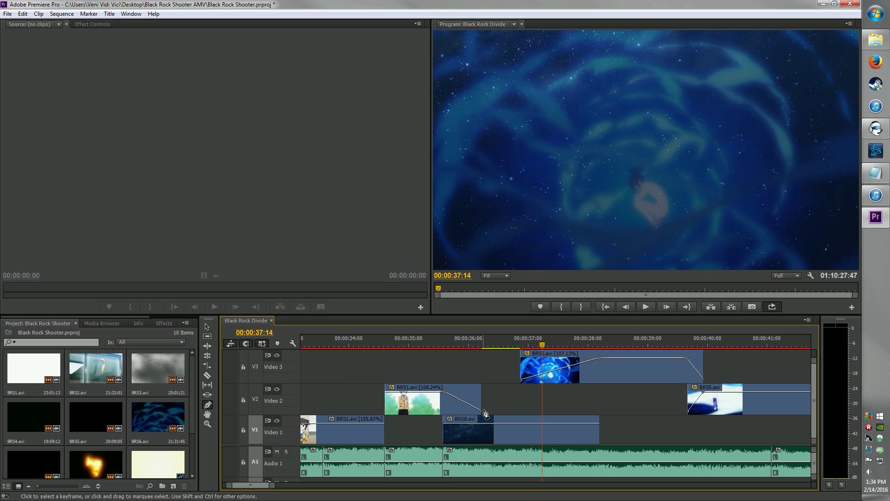
mouse_move(423, 335)
left_mouse_down()
mouse_move(431, 333)
mouse_move(424, 346)
mouse_move(438, 342)
left_mouse_up()
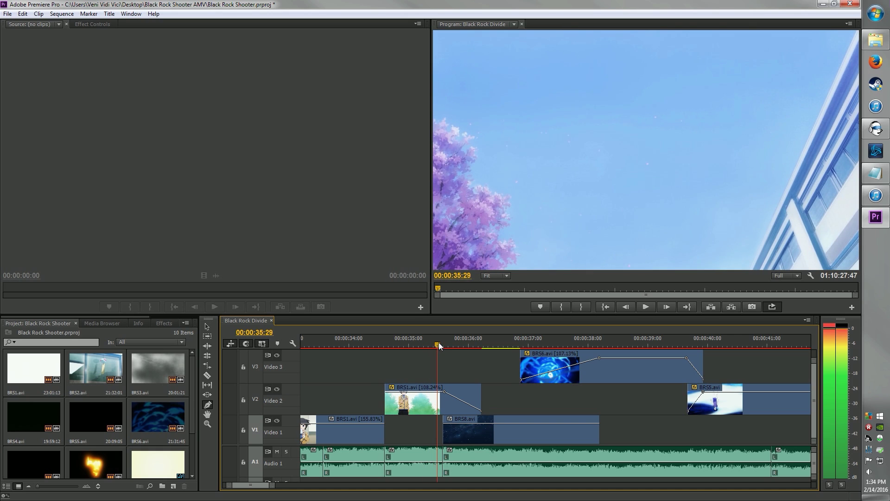
left_click_drag(444, 392, 481, 411)
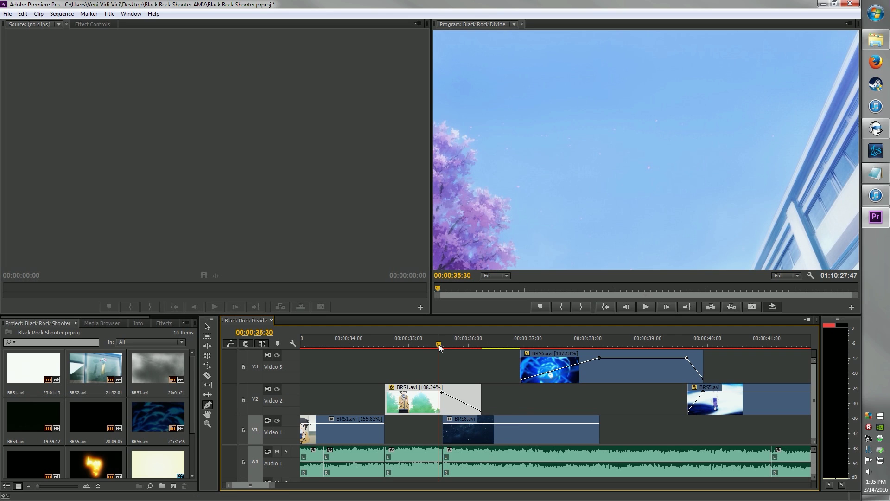
left_click(418, 339)
left_click(435, 340)
left_click_drag(435, 339, 494, 346)
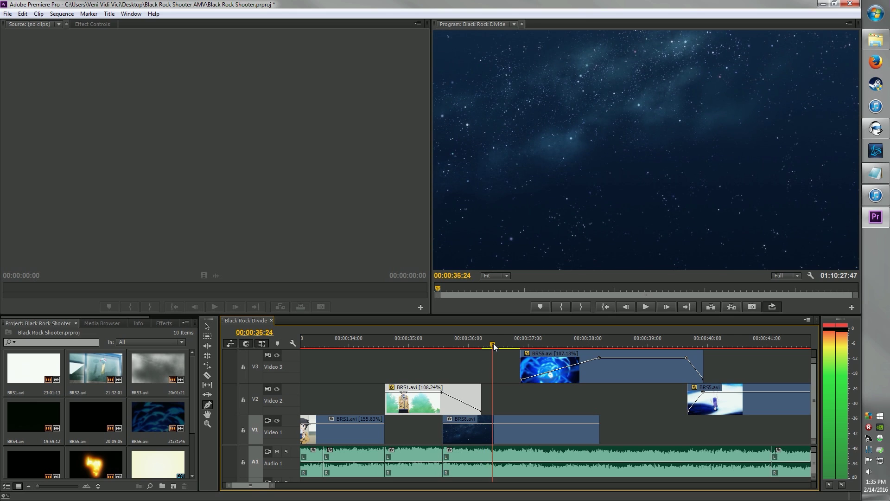
- Try an opacity fade-in at the start of the BRS8.avi clip on Video 1, scrub over the crossfade, and undo the keyframes
left_click(483, 423)
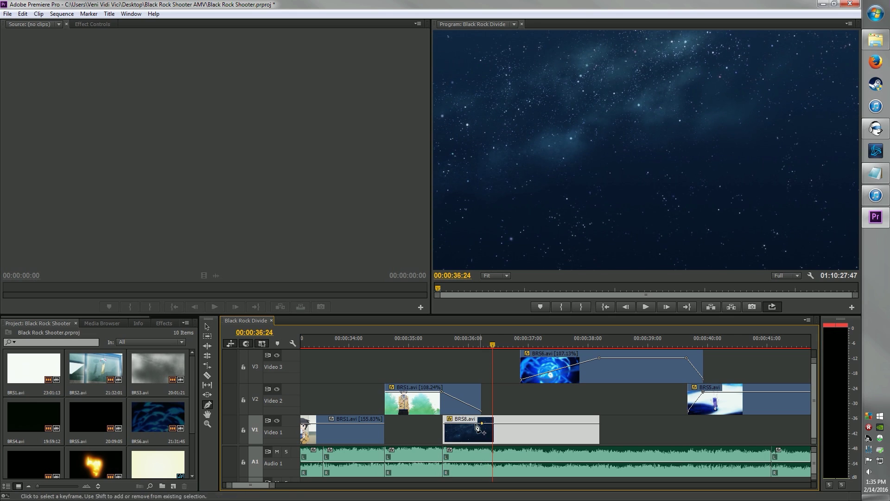
left_click_drag(444, 432, 445, 440)
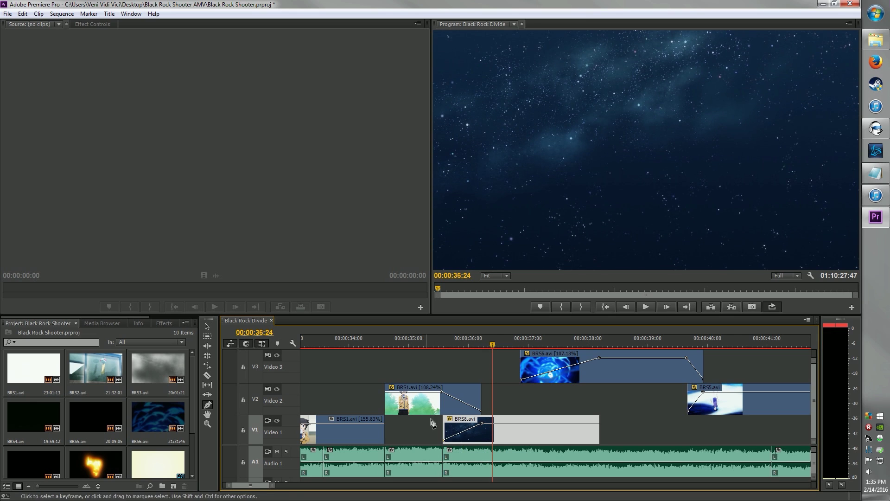
left_click(433, 336)
left_click_drag(433, 333, 478, 330)
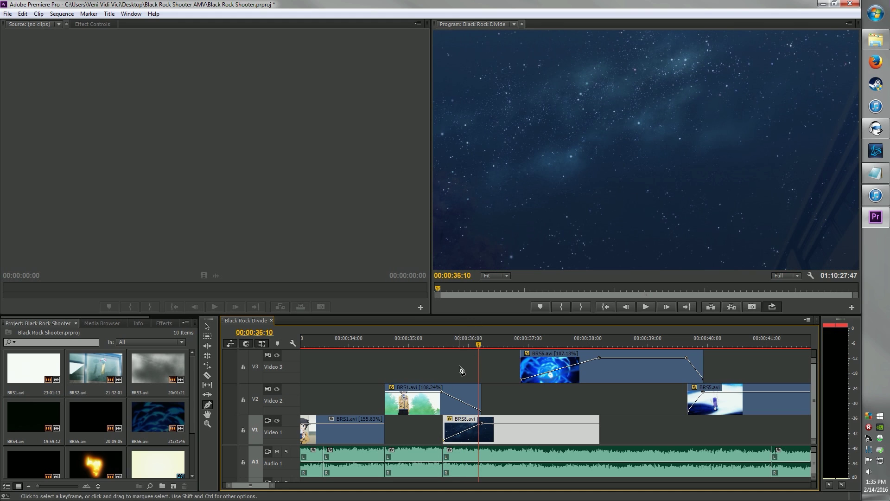
key("ctrl+z")
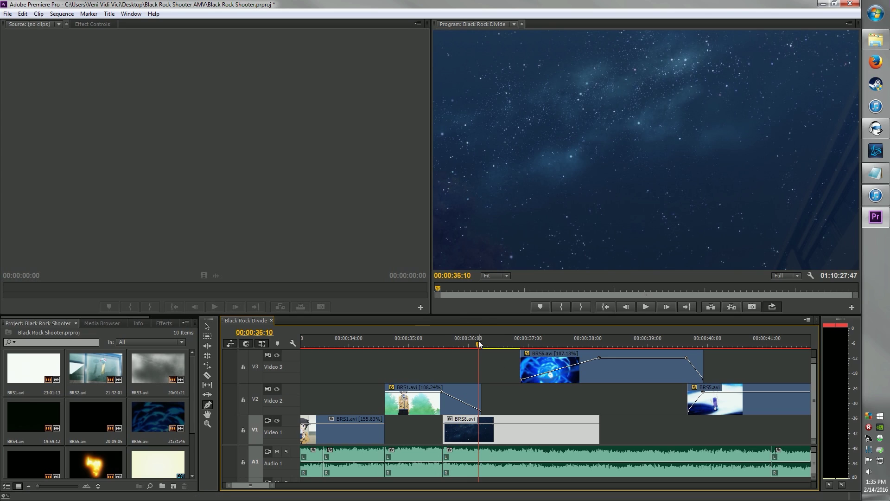
- Move the BRS6.avi [107.13%] clip on Video 3 earlier so that it covers the BRS1.avi [108.24%] clip on Video 2
left_click_drag(474, 347, 435, 346)
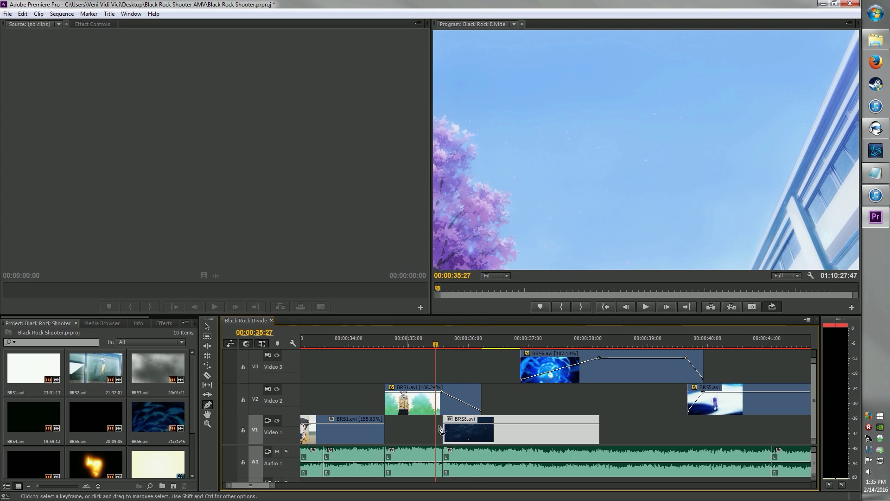
left_click(431, 345)
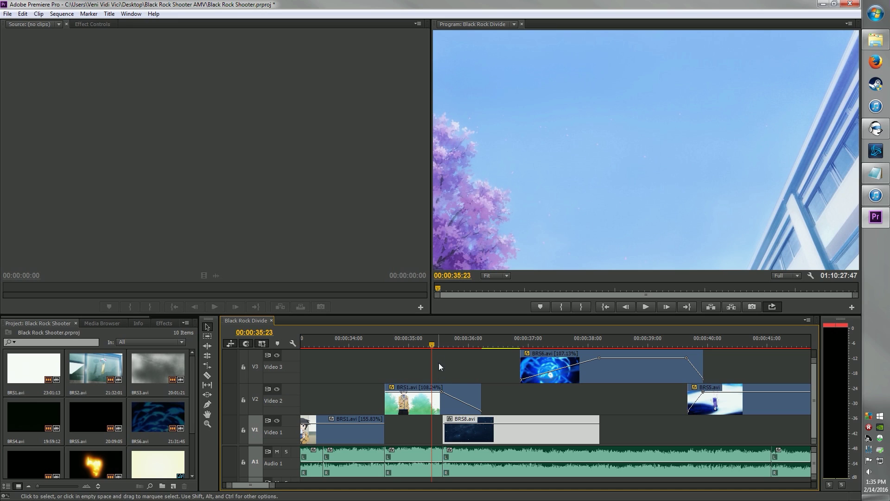
scroll(505, 350, "right", 2)
scroll(459, 354, "up", 3)
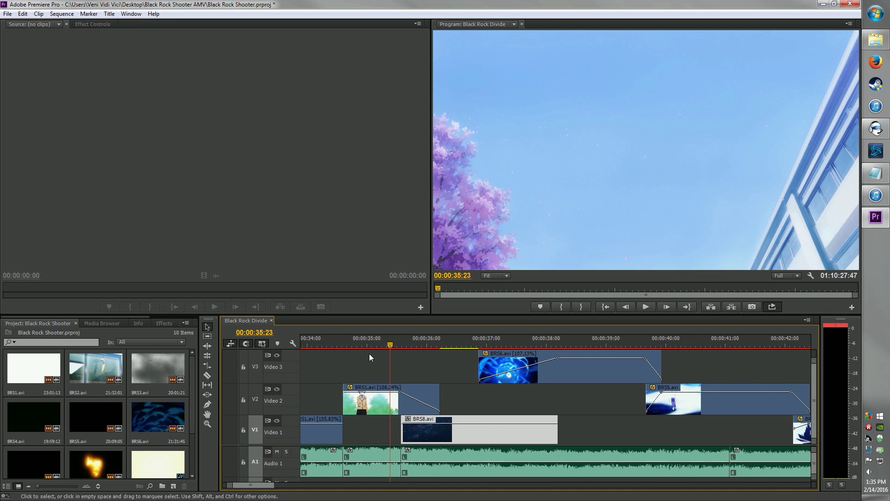
left_click_drag(595, 373, 431, 371)
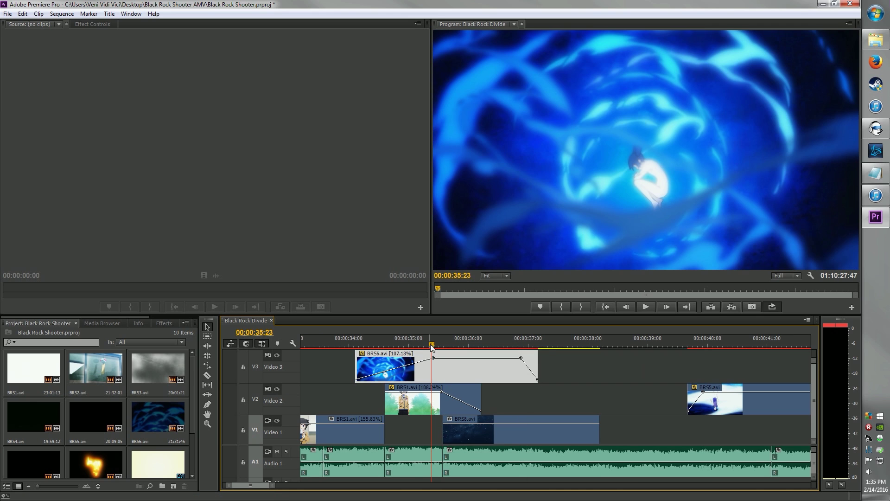
- Toggle the locks of Video 2 and Video 3, and scrub the stacked clips from 00:00:34:02 to 00:00:35:29
left_click(352, 340)
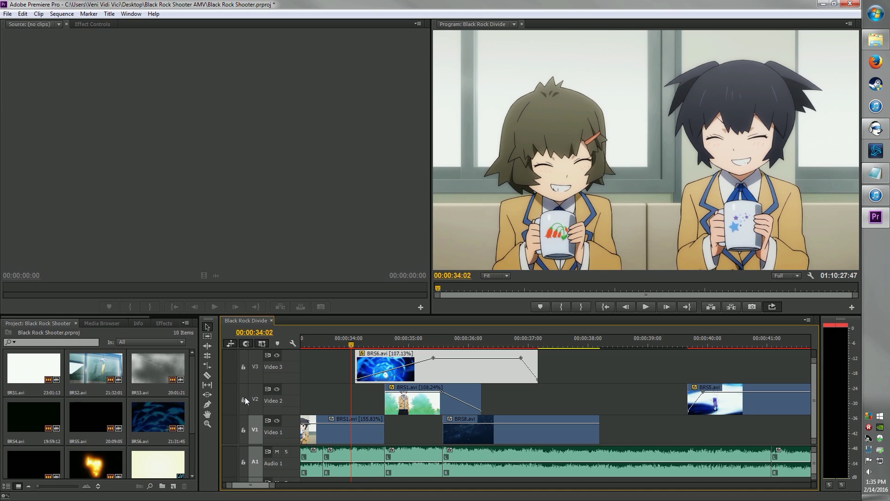
left_click(244, 399)
left_click(244, 400)
left_click(244, 366)
left_click(243, 366)
left_click_drag(351, 345, 435, 344)
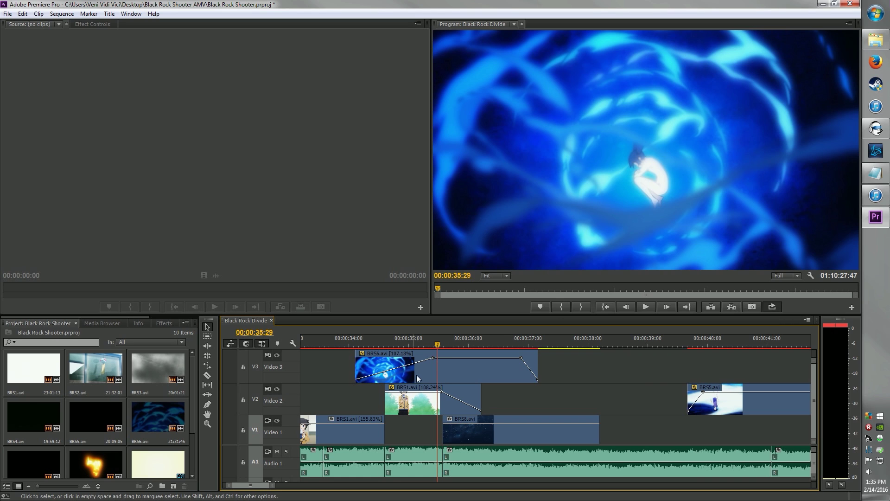
- Restore the BRS6.avi clip to its original position on Video 3, after the end of the BRS1.avi clip
left_click_drag(419, 373, 570, 369)
key("ctrl+z")
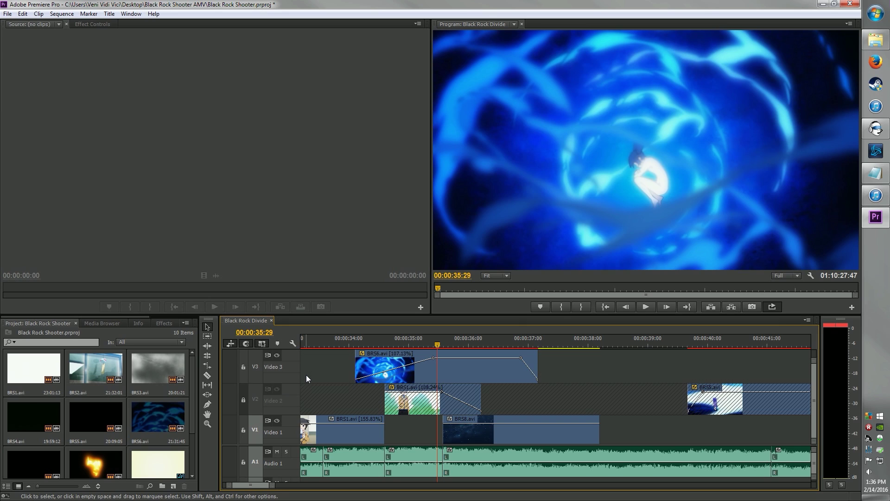
key("ctrl+shift+z")
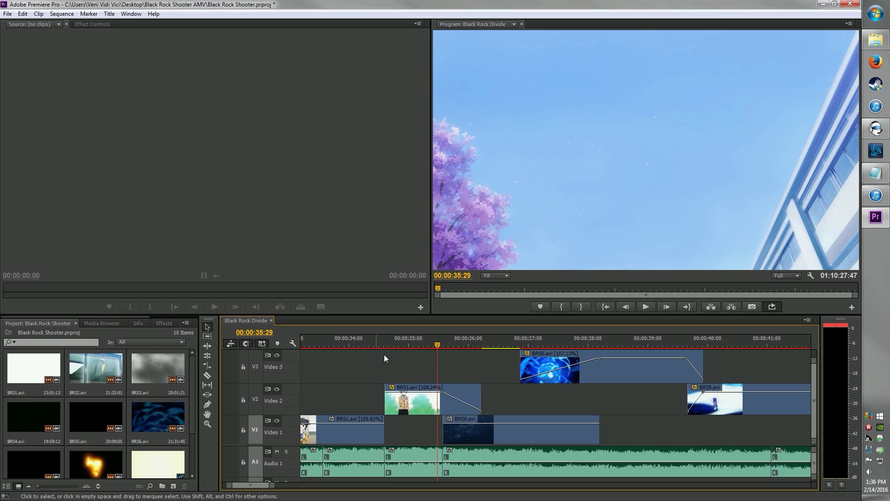
- Scrub through the following fades to 00:00:42:30 and inspect the fade-out keyframe at the end of the BRS6.avi clip on Video 3
left_click_drag(434, 344, 482, 338)
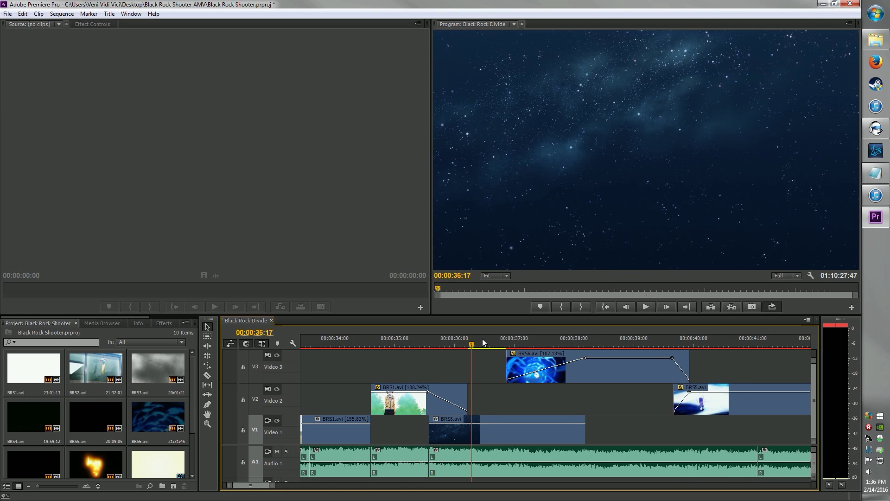
scroll(482, 339, "down", 6)
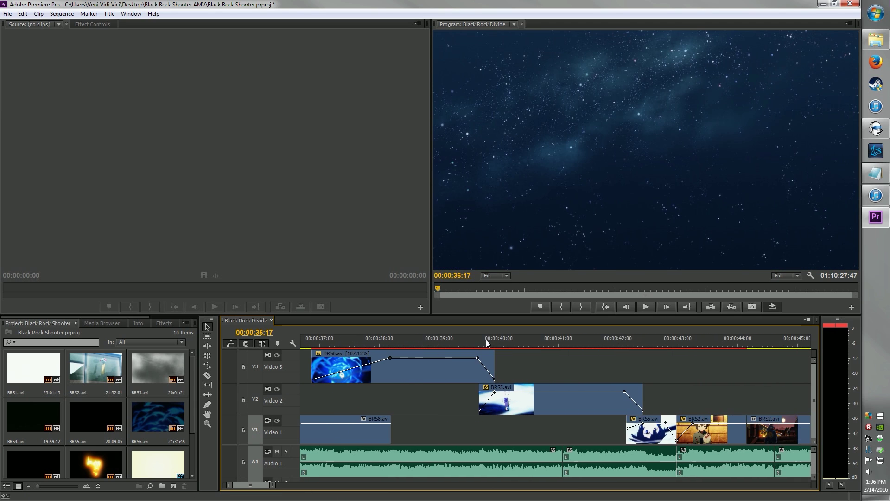
left_click_drag(439, 345, 648, 343)
scroll(633, 347, "down", 1)
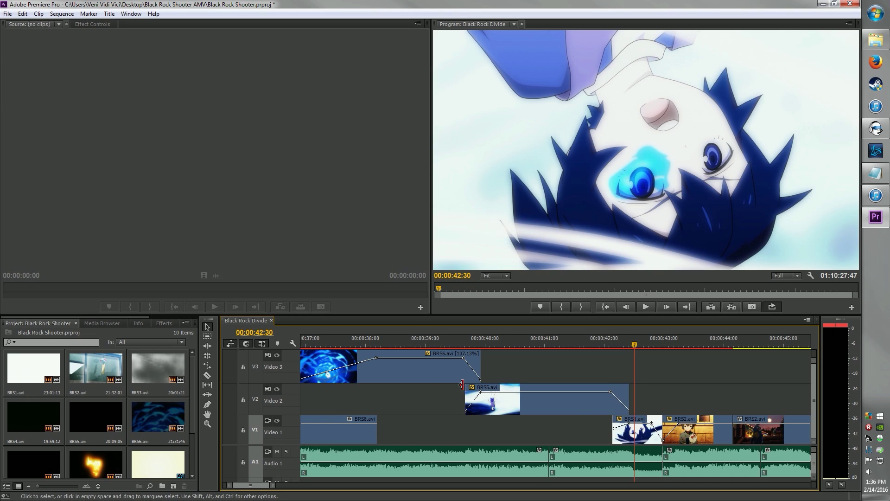
key("p")
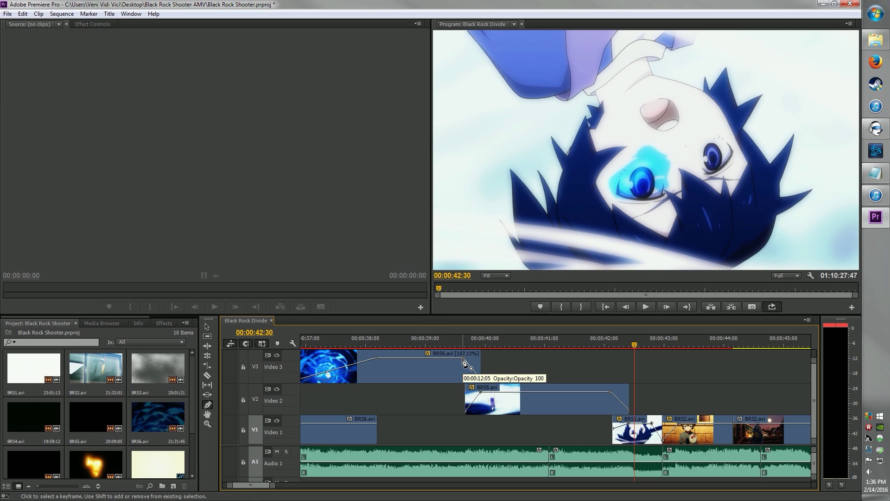
key("v")
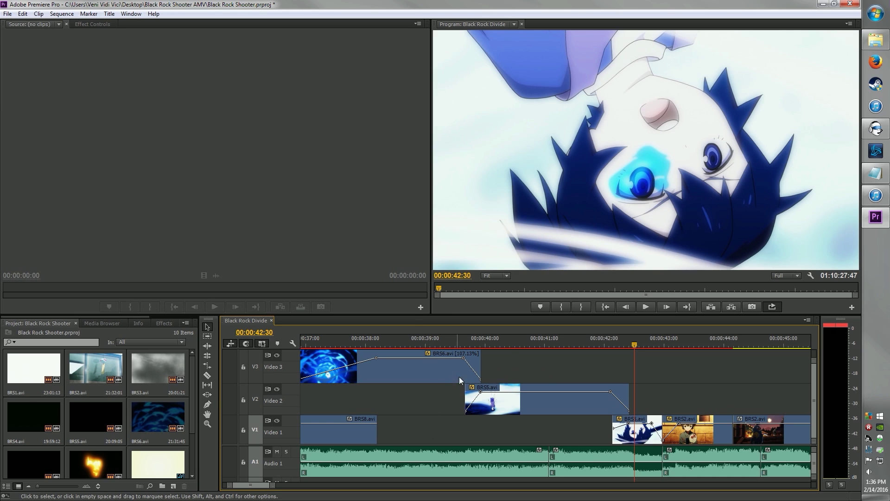
mouse_move(477, 367)
left_mouse_down()
mouse_move(547, 365)
mouse_move(403, 362)
mouse_move(476, 366)
left_mouse_up()
- Split the BRS6.avi [107.13%] clip on Video 3 at 00:00:38:53 with the Razor tool
key("c")
left_click(332, 341)
left_click_drag(332, 342, 419, 341)
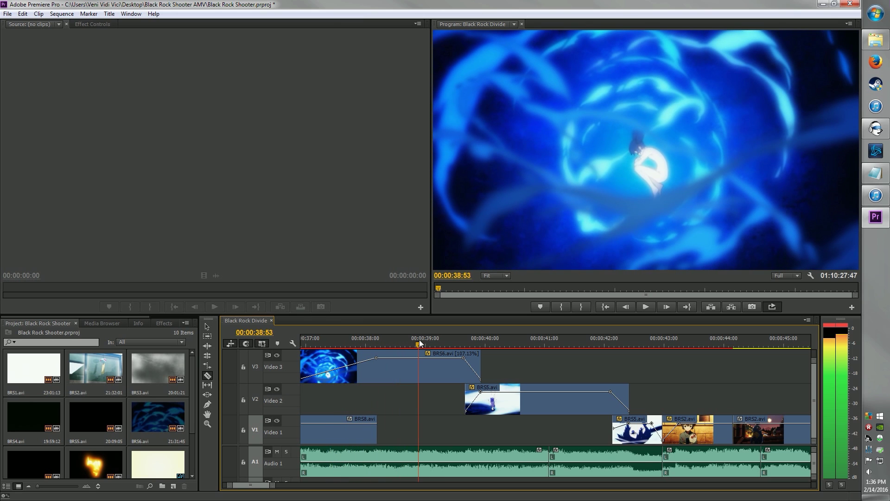
left_click(419, 370)
key("v")
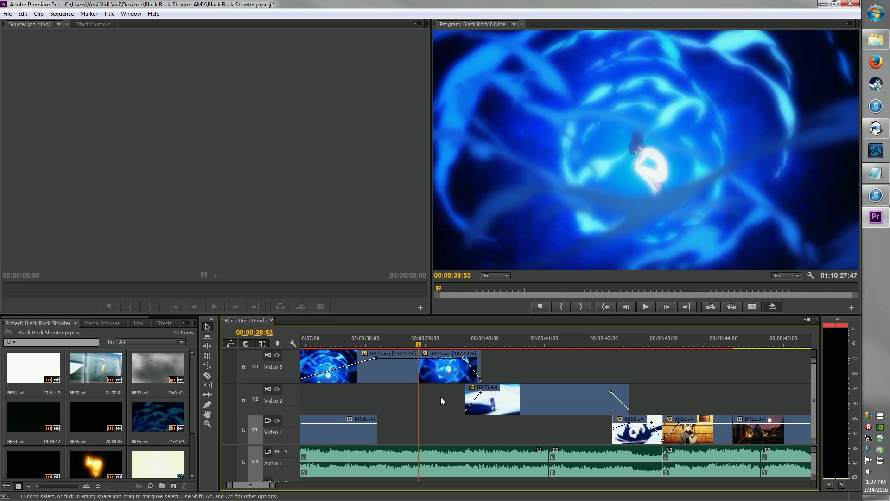
- Delete the second part of the split BRS6.avi clip, and undo both the deletion and the cut
left_click(439, 373)
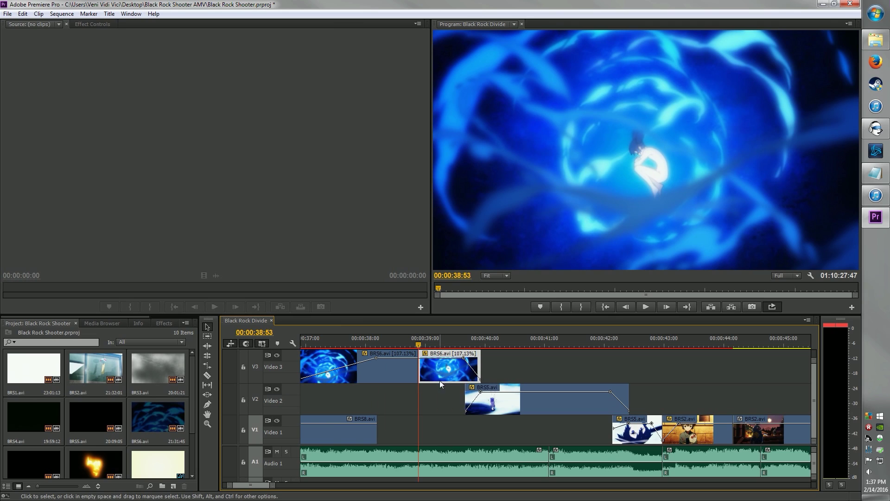
key("Delete")
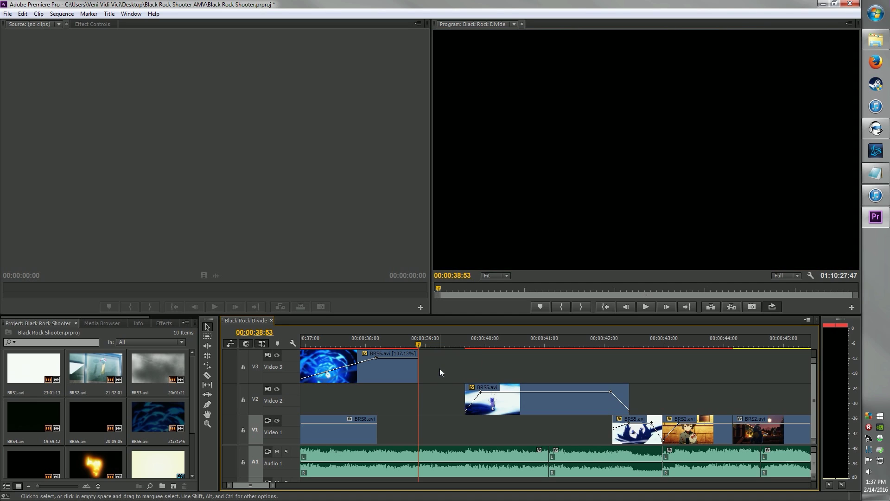
key("ctrl+z")
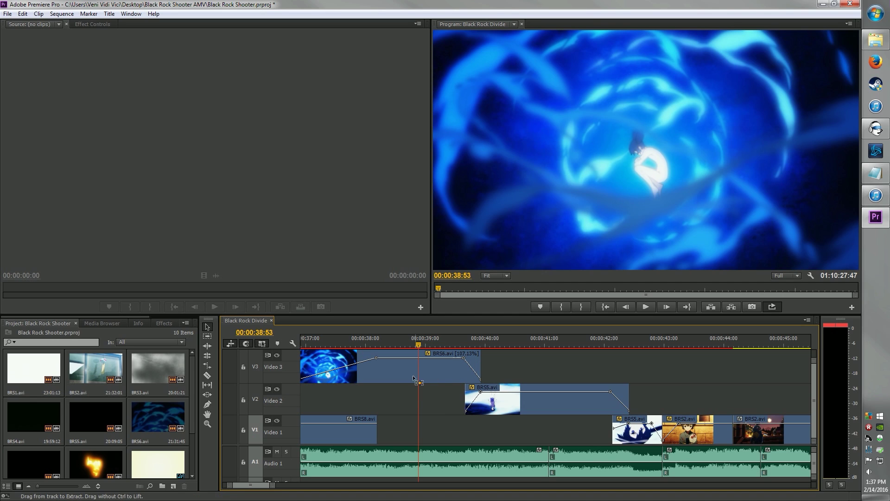
- Trim the end of the BRS6.avi clip on Video 3 back to the playhead at 00:00:38:54, and undo the trim
mouse_move(419, 346)
left_mouse_down()
mouse_move(408, 342)
mouse_move(419, 342)
left_mouse_up()
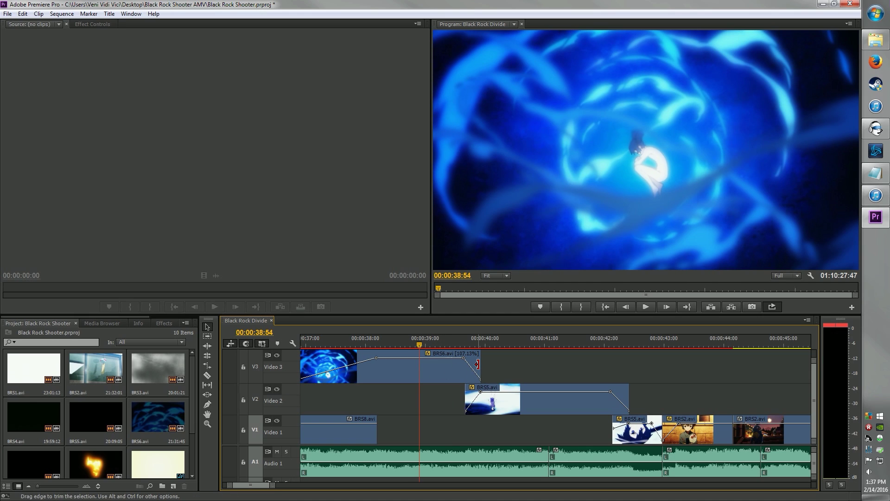
left_click_drag(477, 365, 418, 365)
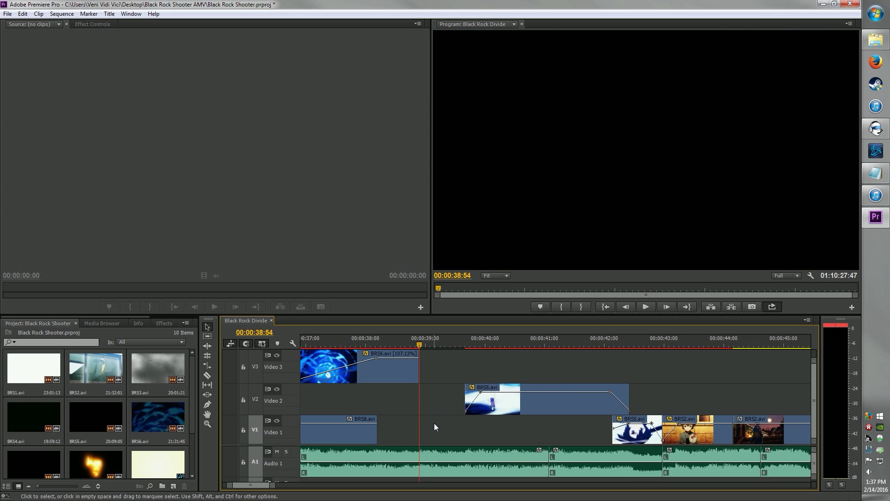
key("ctrl+z")
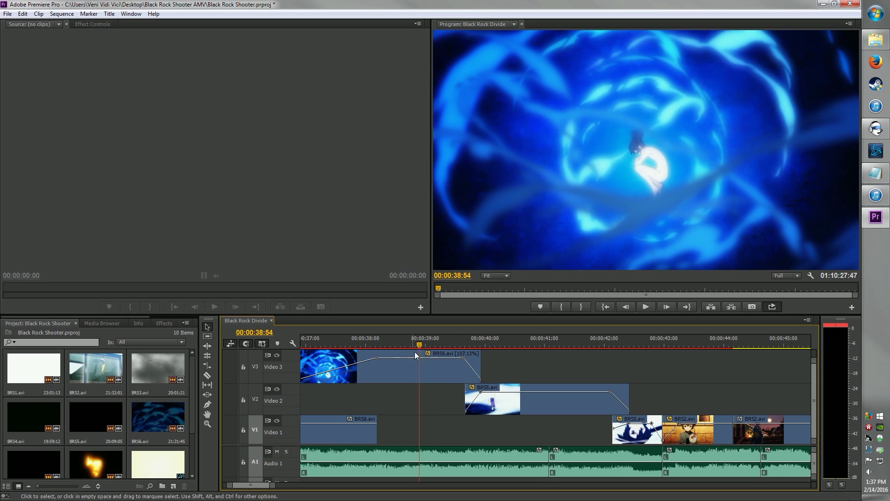
- Shorten the BRS6.avi clip on Video 3 from its end with the Rate Stretch tool, speeding it up to 308%
scroll(382, 369, "up", 2)
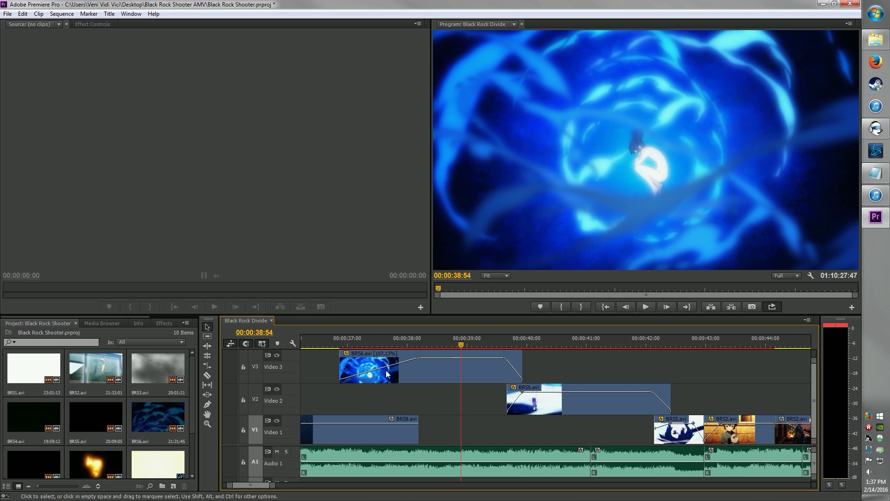
key("r")
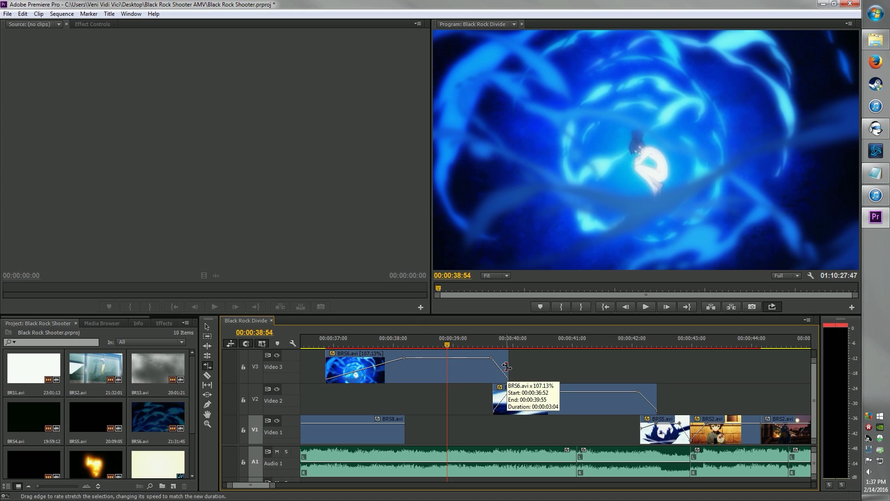
key("v")
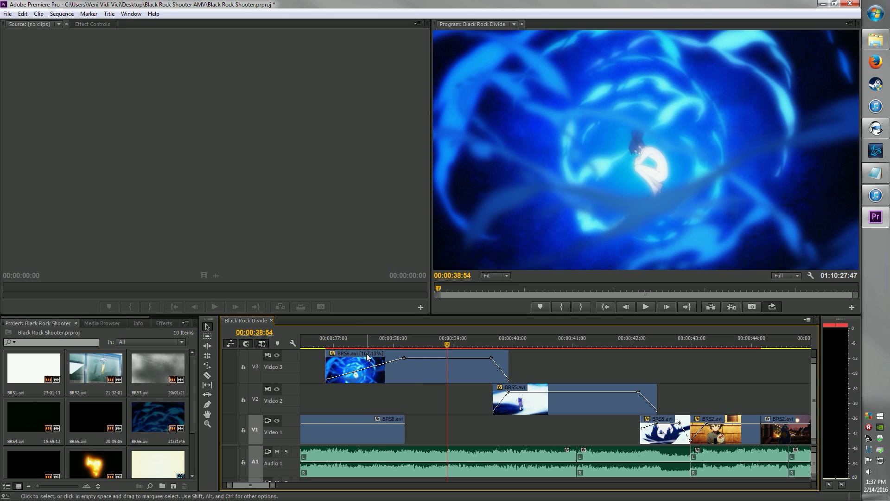
left_click_drag(341, 344, 436, 344)
key("r")
left_click_drag(507, 366, 388, 367)
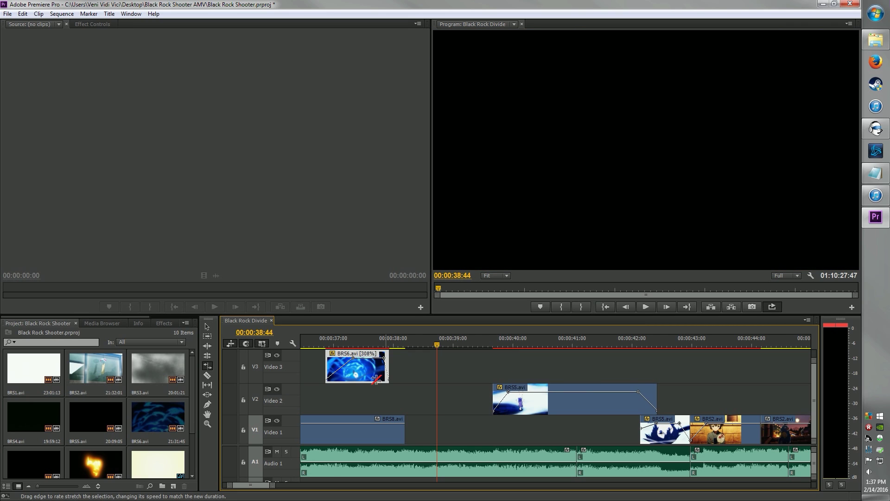
- Play the sped-up BRS6.avi clip from its start, and undo the rate stretch
key("v")
left_click(327, 345)
key("space")
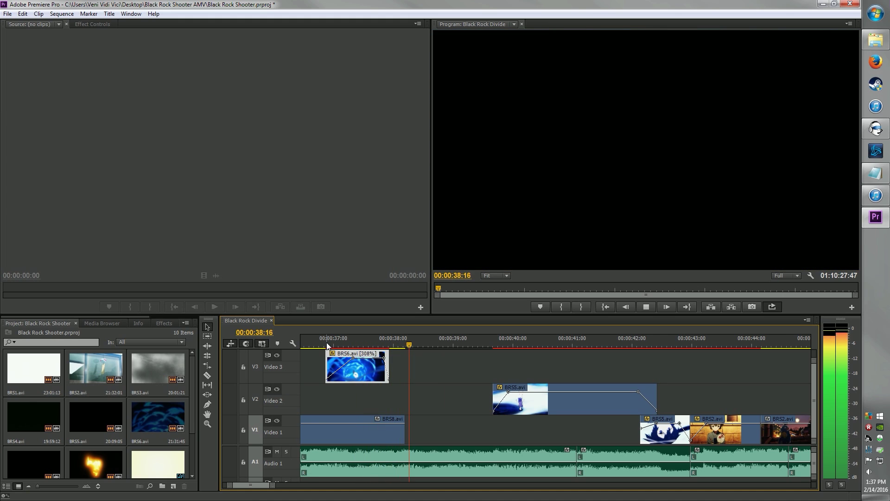
key("space")
key("ctrl+z")
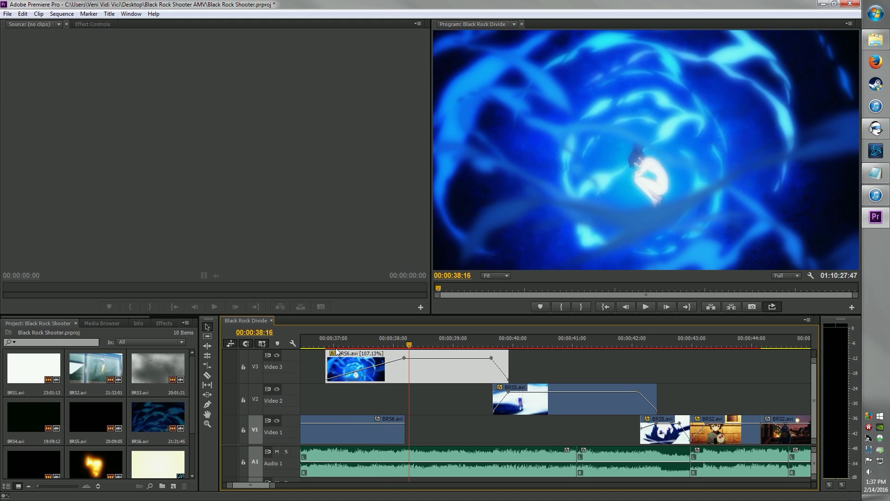
- Examine the clip layout across the full length of the Black Rock Divide sequence
key("minus")
key("minus")
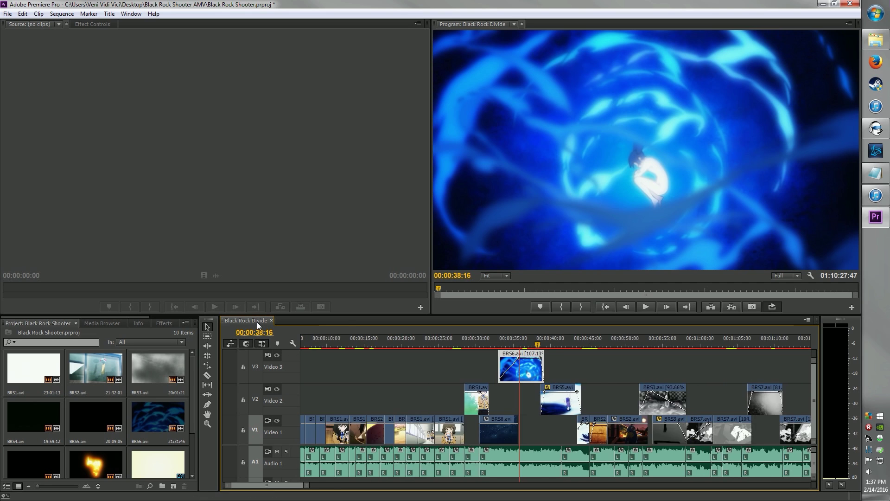
key("minus")
key("minus")
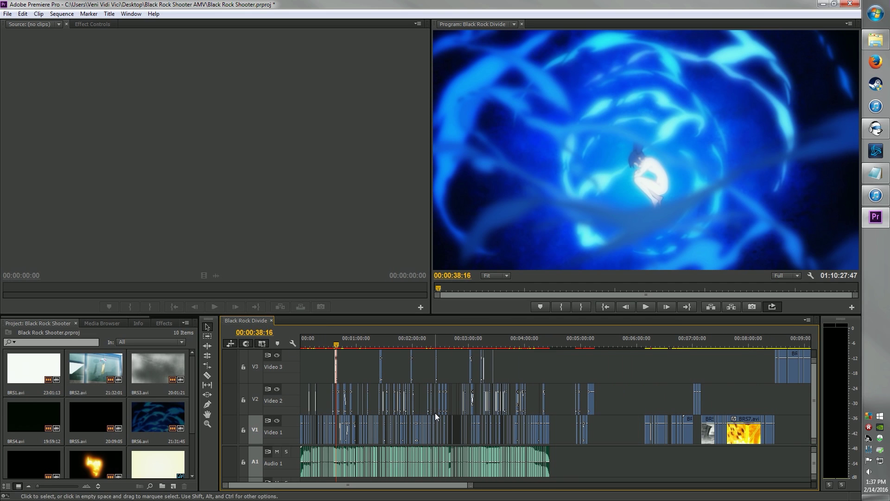
key("minus")
key("minus")
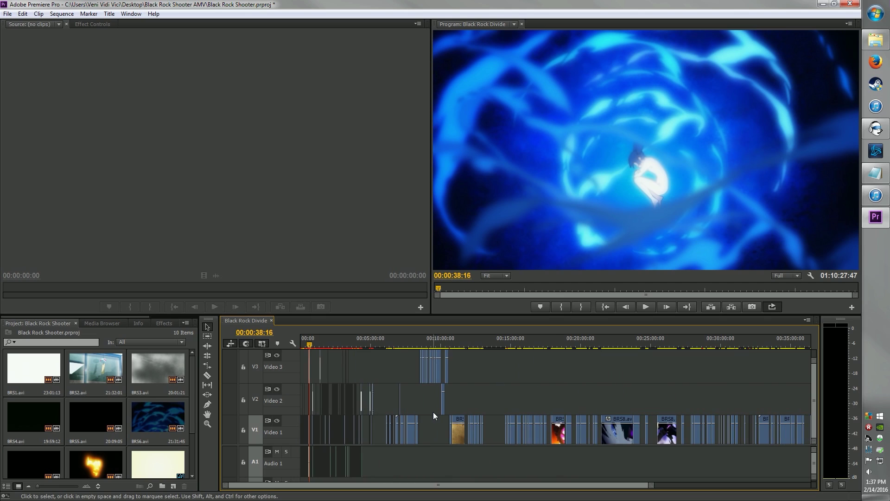
key("minus")
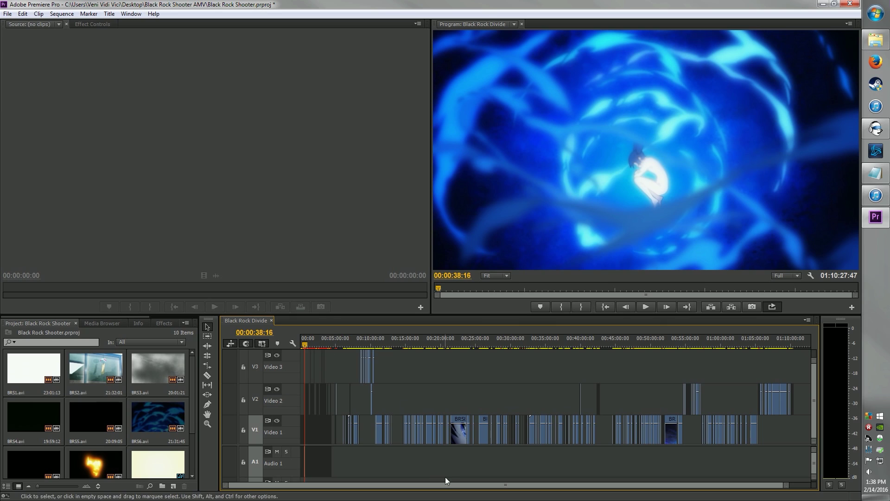
scroll(445, 477, "down", 3)
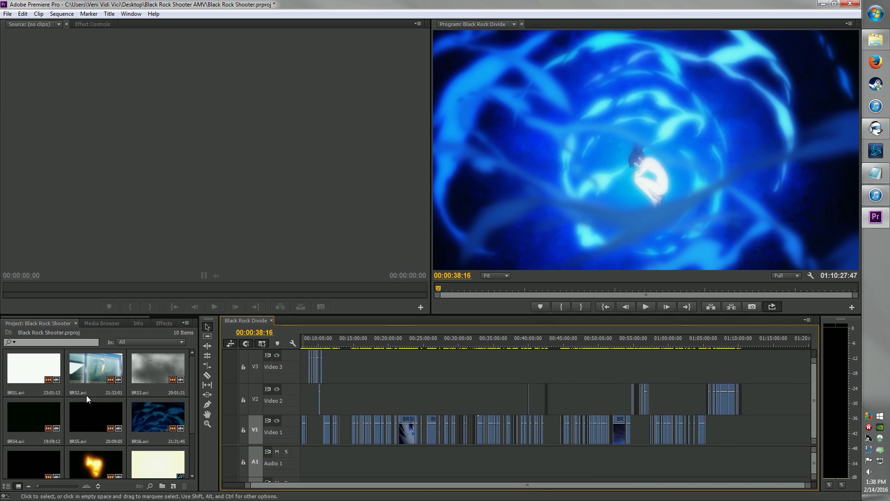
- Add BRS2.avi with its audio to Video 1 and Audio 1 in the empty stretch after the last clips
left_click(22, 377)
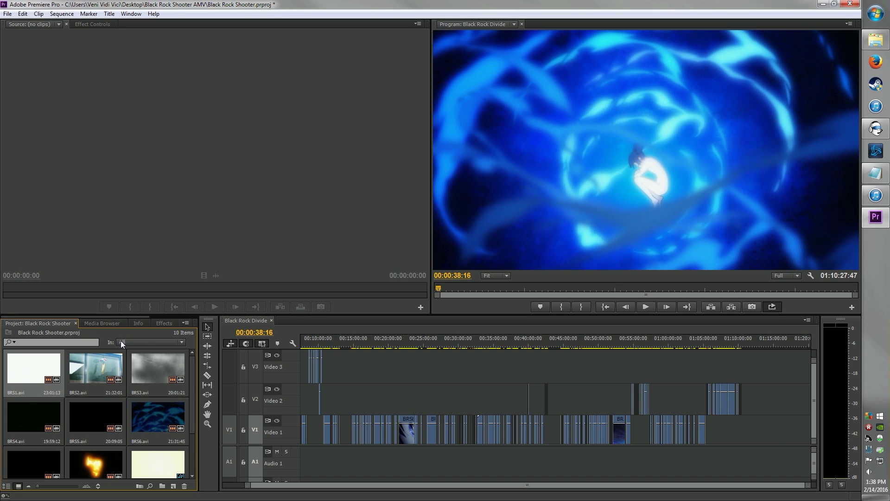
left_click(95, 374)
left_click_drag(303, 383, 687, 429)
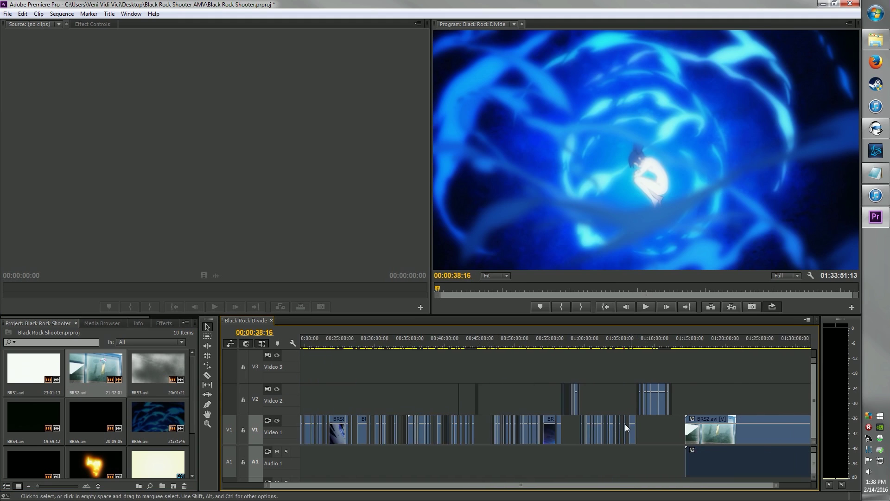
scroll(617, 425, "down", 2)
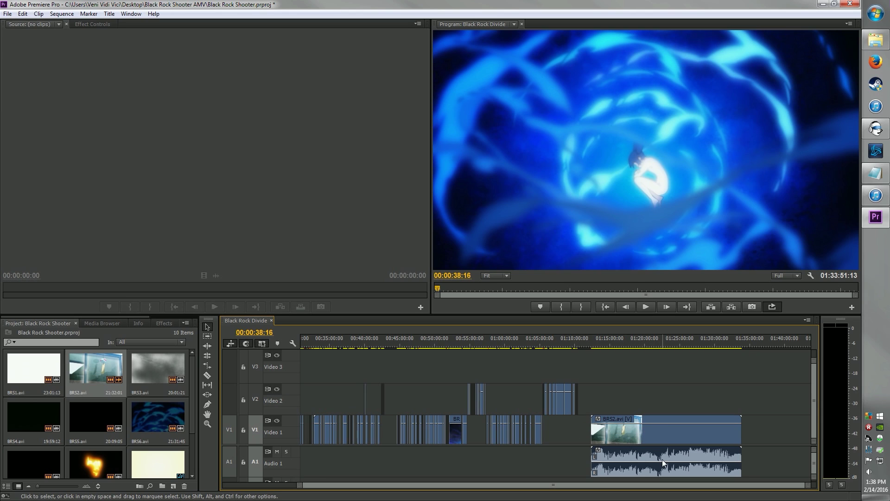
- Check that the BRS2.avi video and audio select together, and move the playhead to 01:20:44:54 within the clip
mouse_move(654, 434)
left_mouse_down()
mouse_move(657, 405)
mouse_move(660, 431)
left_mouse_up()
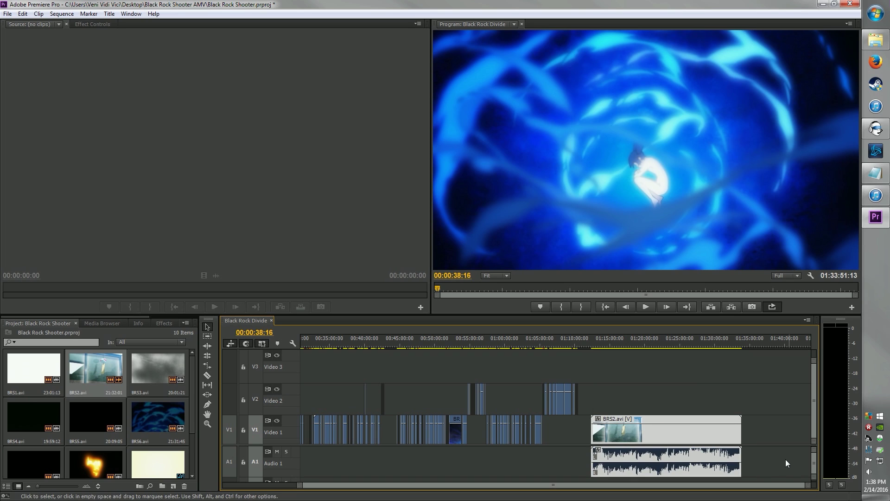
mouse_move(665, 436)
left_mouse_down()
mouse_move(667, 406)
mouse_move(665, 428)
left_mouse_up()
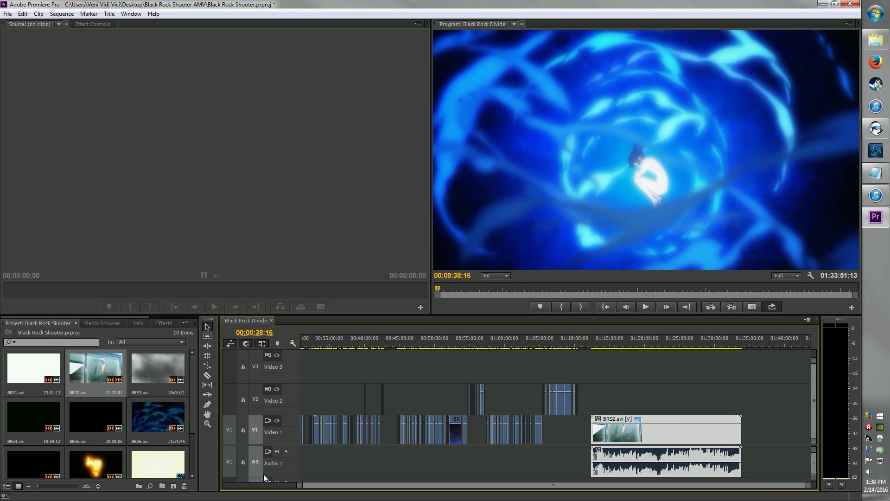
left_click(545, 442)
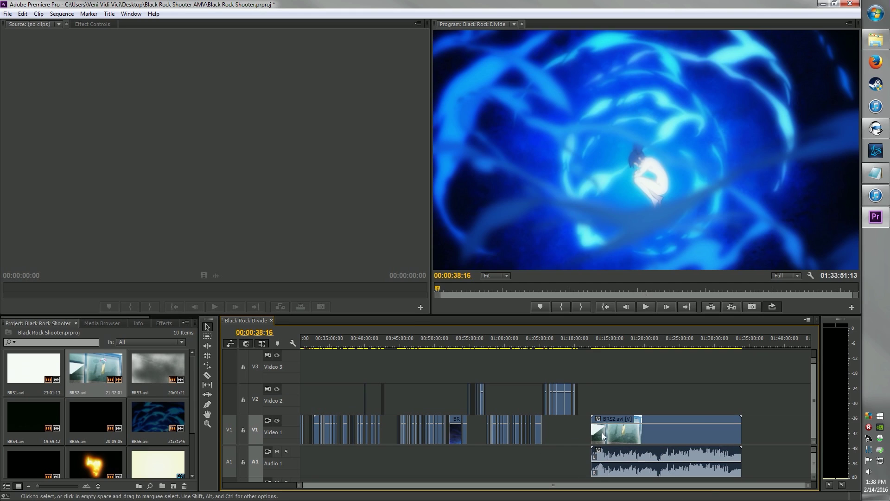
left_click(651, 459)
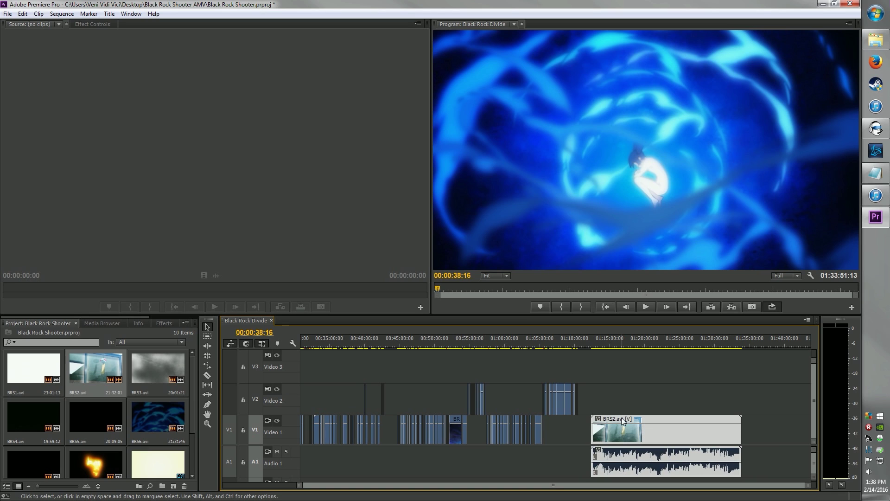
left_click(600, 398)
left_click(650, 332)
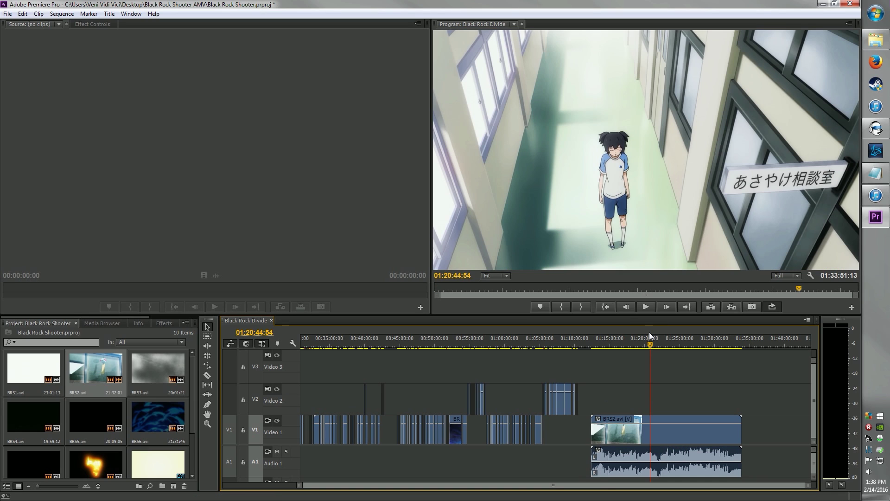
key("equal")
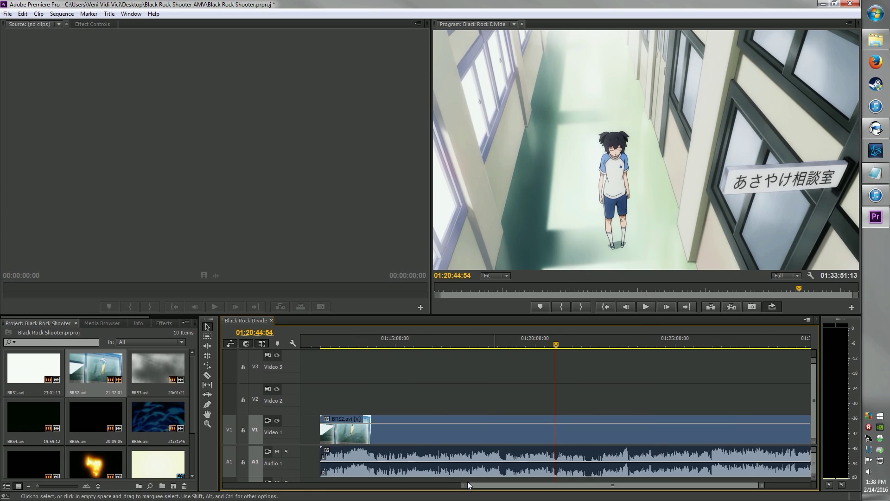
- Trim the start of the BRS2.avi clip and shift the clip earlier on the timeline
left_click(456, 459)
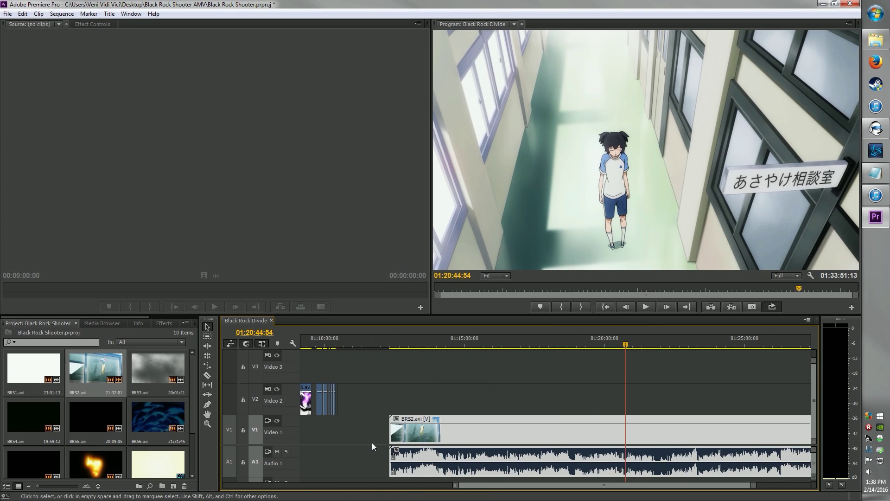
left_click(371, 442)
mouse_move(393, 434)
left_mouse_down()
mouse_move(408, 433)
mouse_move(398, 434)
left_mouse_up()
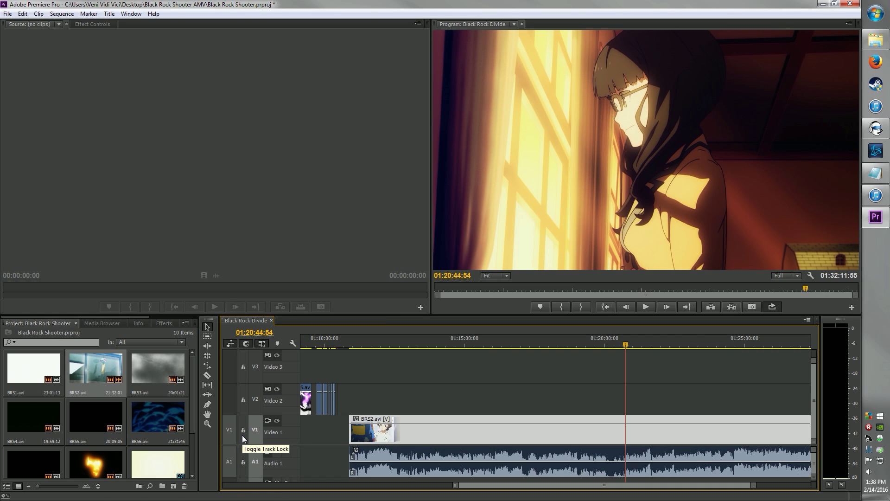
- Inspect the linked BRS2.avi video and audio from the clip's start to its end
left_click(369, 459)
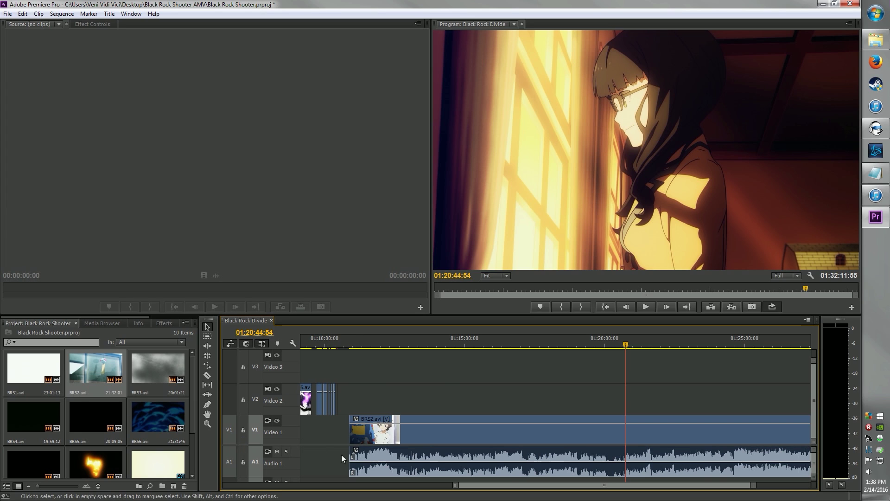
left_click(374, 456)
left_click_drag(374, 456, 371, 456)
scroll(703, 458, "down", 5)
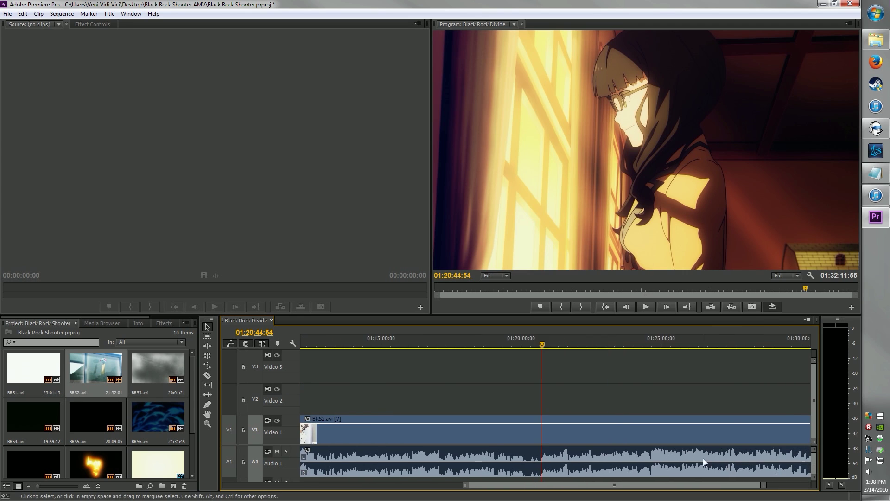
left_click(673, 457)
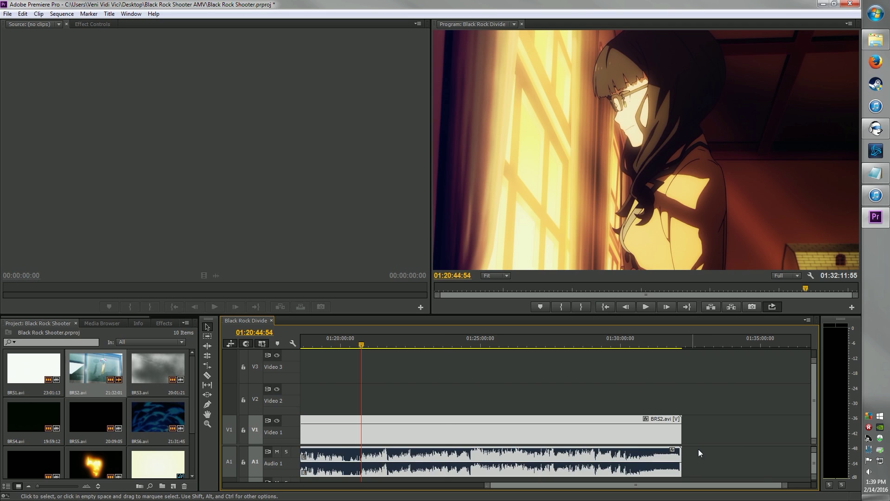
scroll(695, 454, "up", 3)
scroll(692, 456, "up", 3)
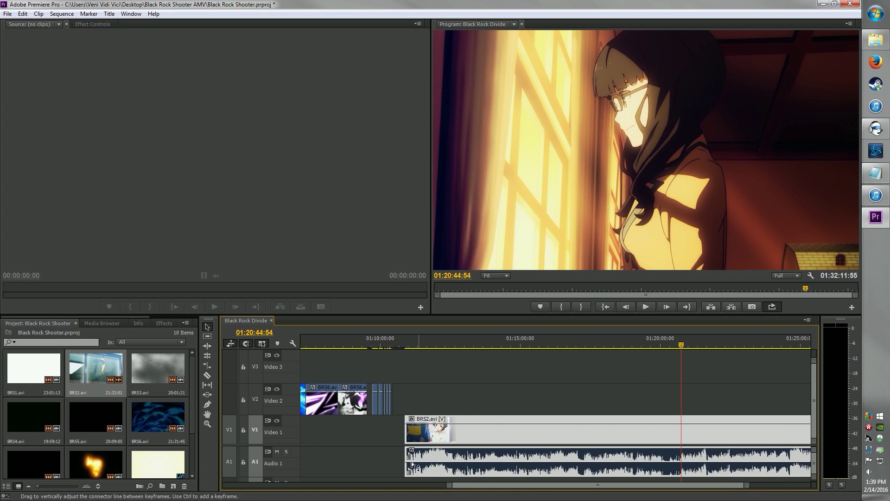
- Display the commands available for the linked BRS2.avi clip, including Unlink, and dismiss them
left_click(423, 410)
left_click(429, 444)
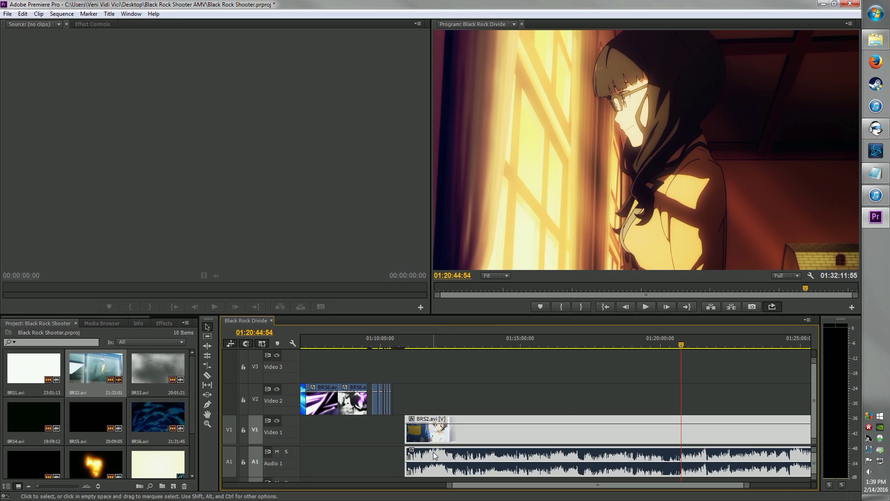
right_click(433, 452)
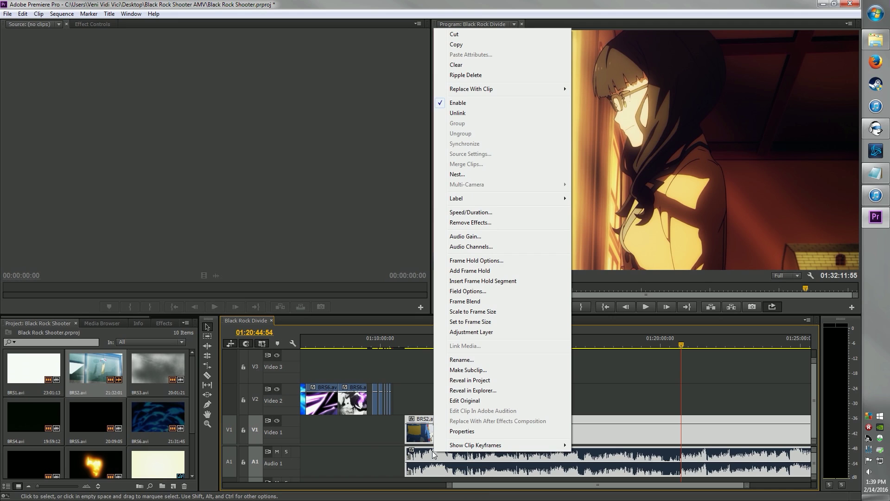
left_click(365, 441)
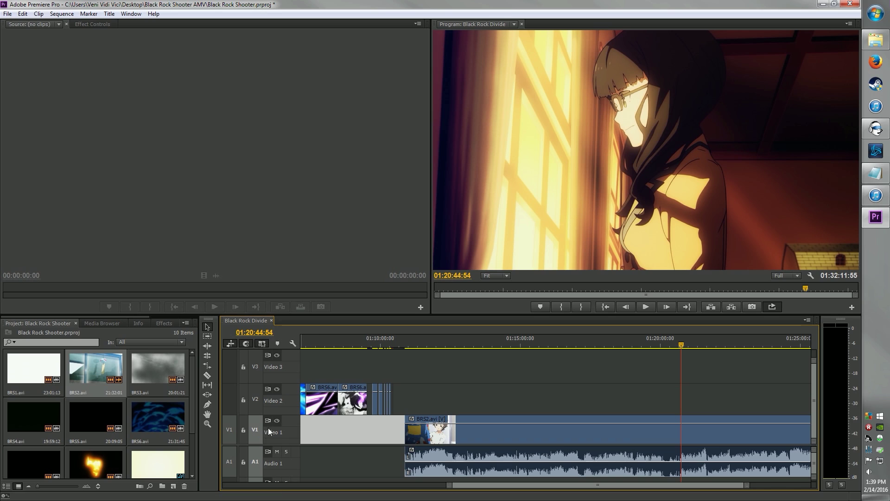
- Lock the Video 1 track and delete the BRS2.avi audio from Audio 1
left_click(242, 433)
left_click(437, 456)
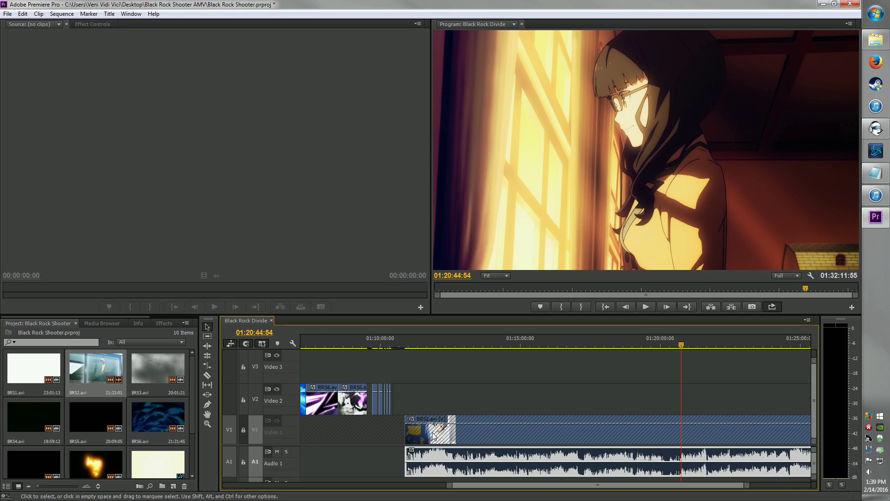
key("Delete")
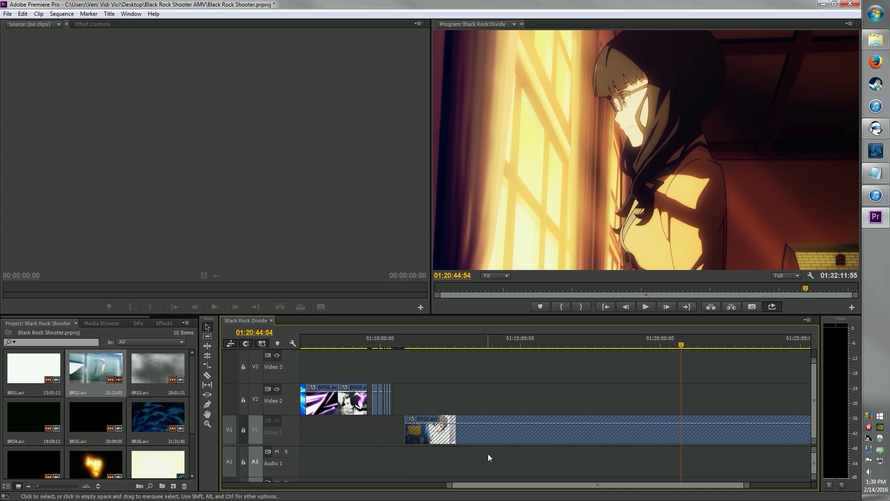
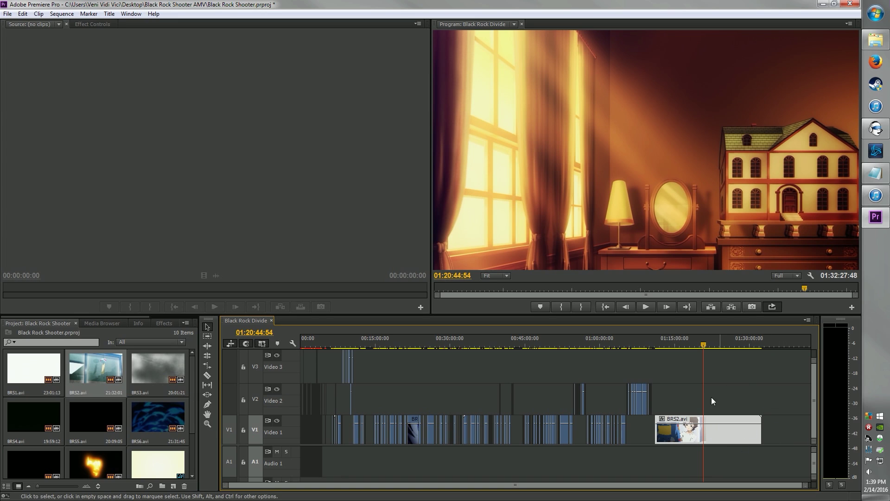
- Cut the BRS2.avi clip on Video 1 at three points, the last one at 01:19:28:37
key("equal")
key("equal")
key("equal")
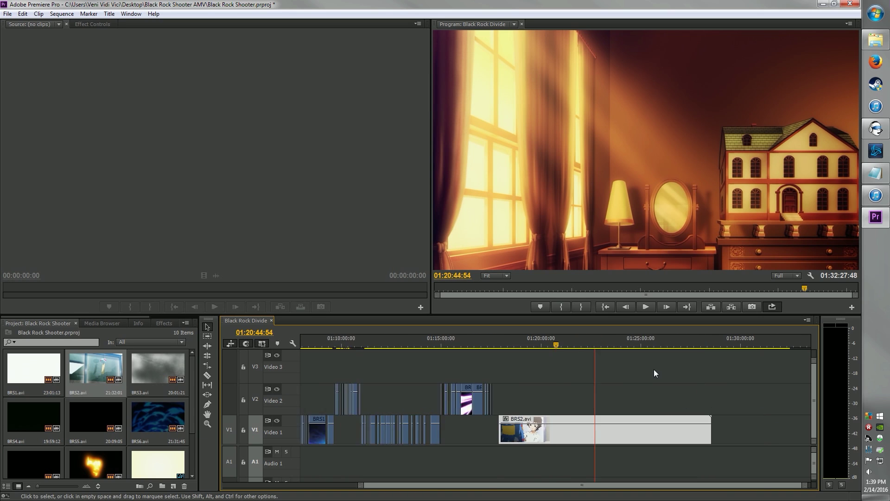
left_click_drag(423, 338, 496, 345)
key("c")
key("ctrl+k")
left_click(484, 419)
left_click(506, 347)
left_click(506, 431)
- Delete the piece of the BRS2.avi clip that ends at the playhead
key("v")
left_click(493, 433)
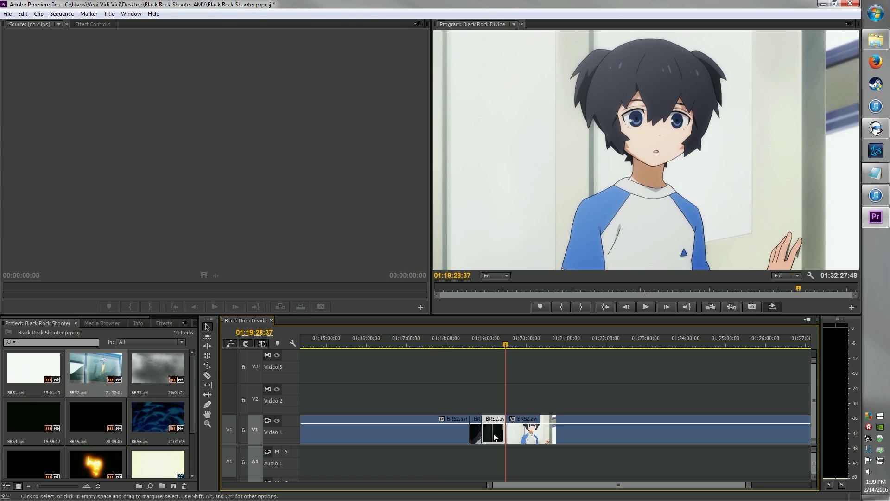
key("Delete")
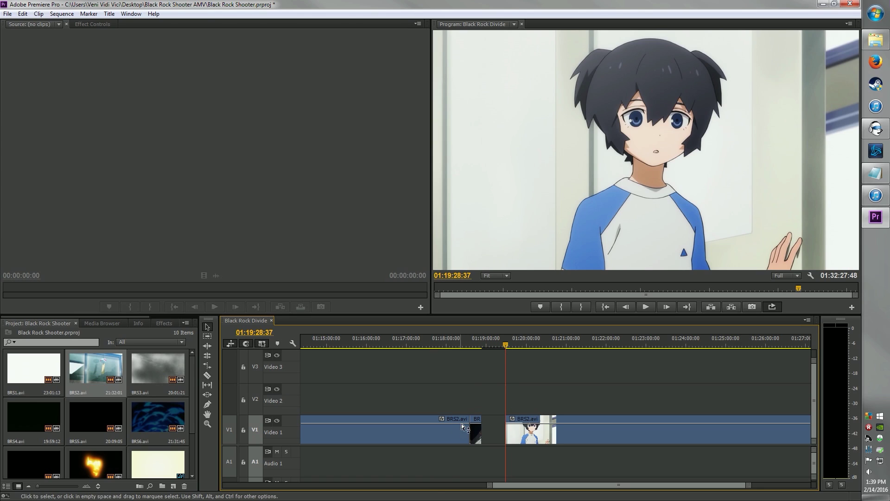
- Undo the deletion of the BRS2.avi piece and the cuts in the clip
key("ctrl+z")
key("ctrl+z")
key("ctrl+z")
key("ctrl+z")
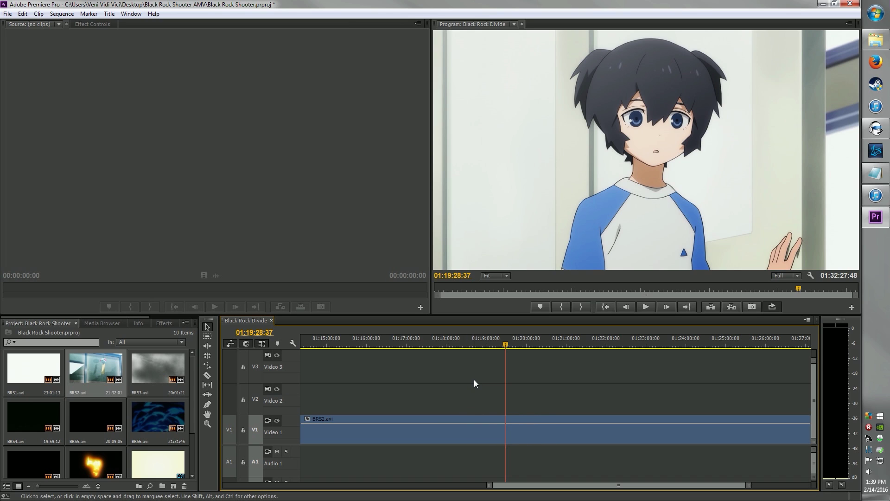
- Undo the BRS2.avi audio deletion and the earlier clip edits, back to before the clip was added to the timeline
key("ctrl+z")
key("ctrl+z")
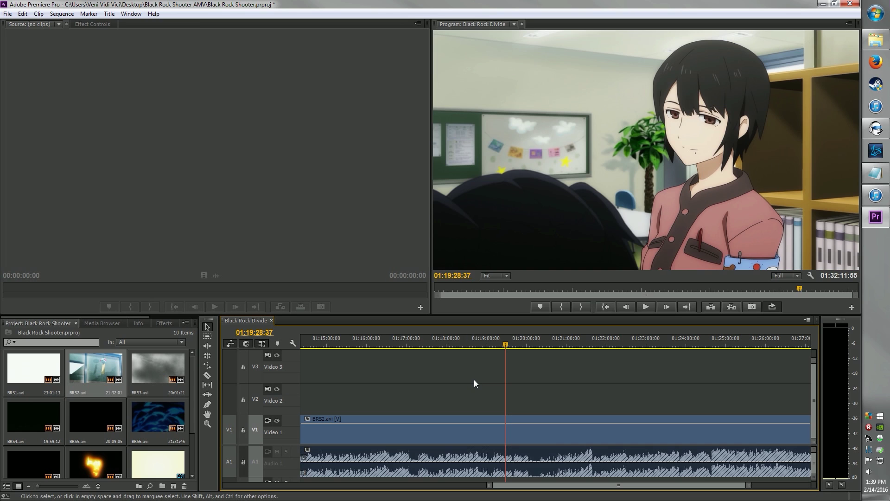
key("ctrl+z")
key("ctrl+z")
key("ctrl+z")
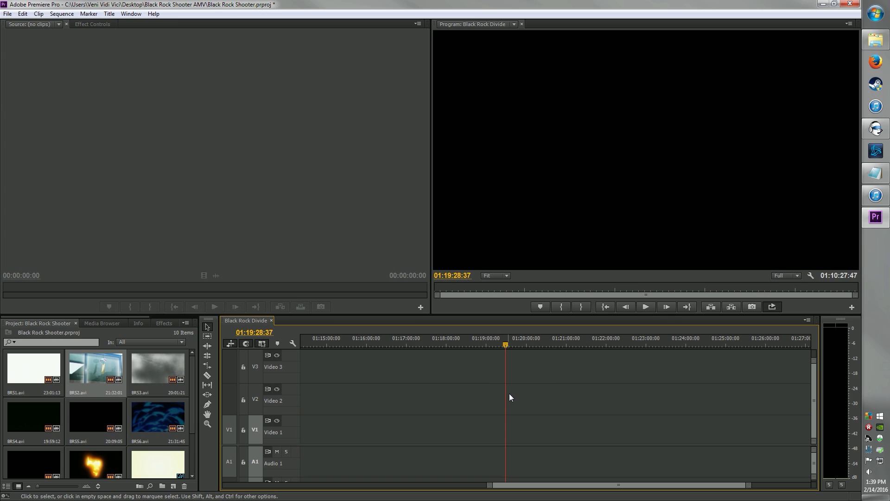
- Scrub through the full sequence of clips up to 01:09:00:36
key("minus")
key("minus")
key("minus")
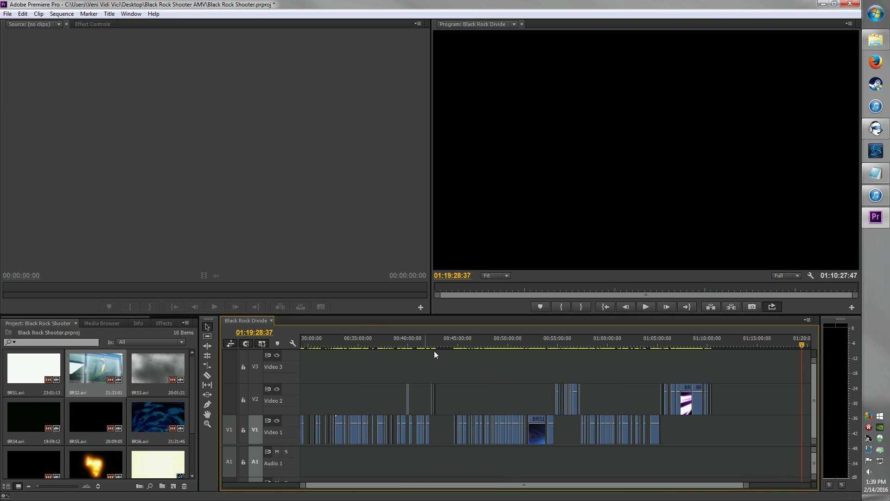
key("minus")
key("minus")
key("minus")
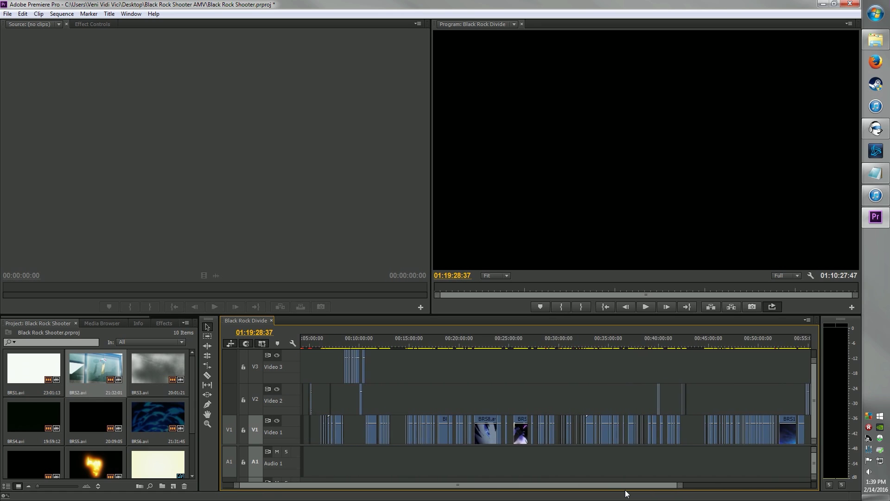
left_click_drag(341, 339, 739, 352)
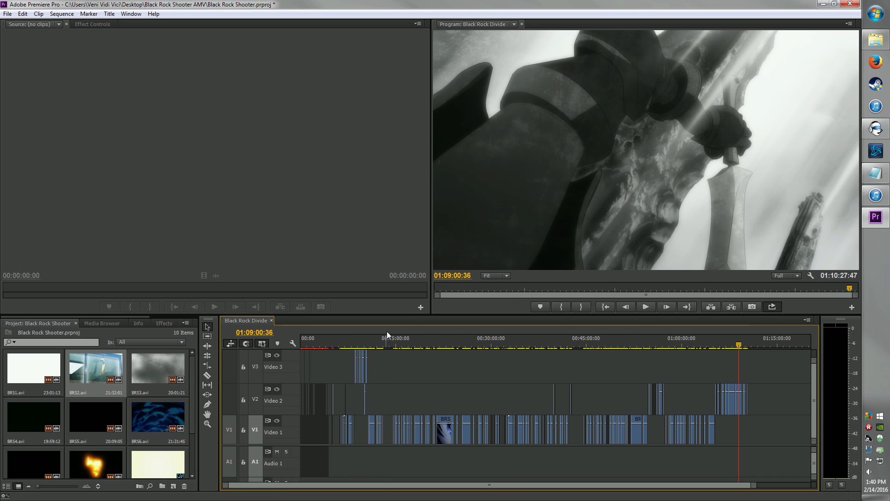
- Move the playhead to 00:16:16:04 and examine the surrounding clips up close and in the full sequence
left_click(405, 340)
key("=")
key("=")
key("=")
key("minus")
key("minus")
key("minus")
key("minus")
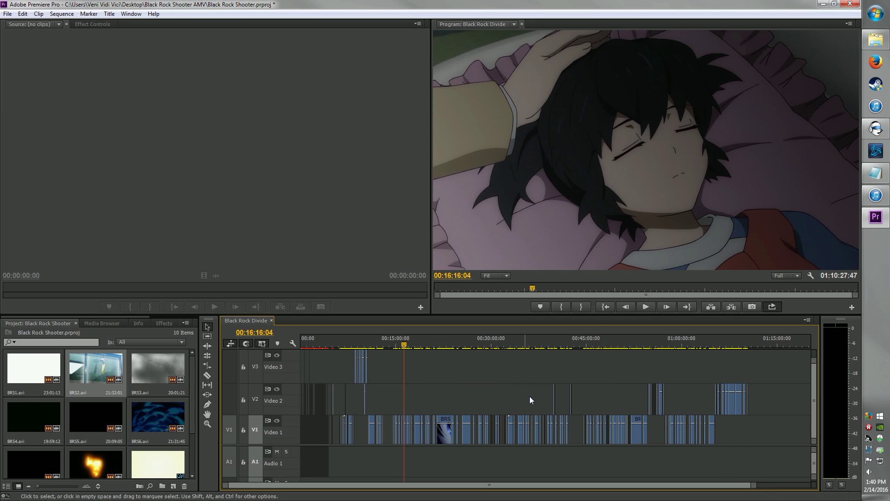
- Open the Save As dialog to view the backup and beta project files, and cancel it
left_click(8, 13)
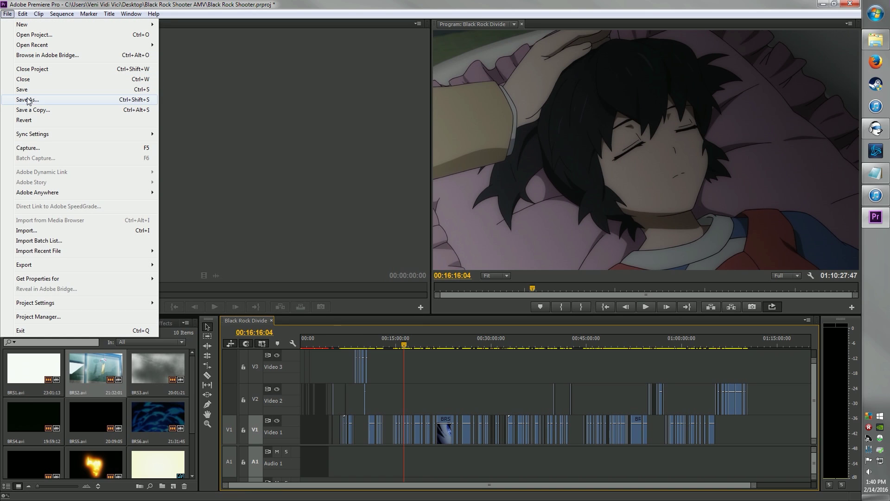
left_click(28, 100)
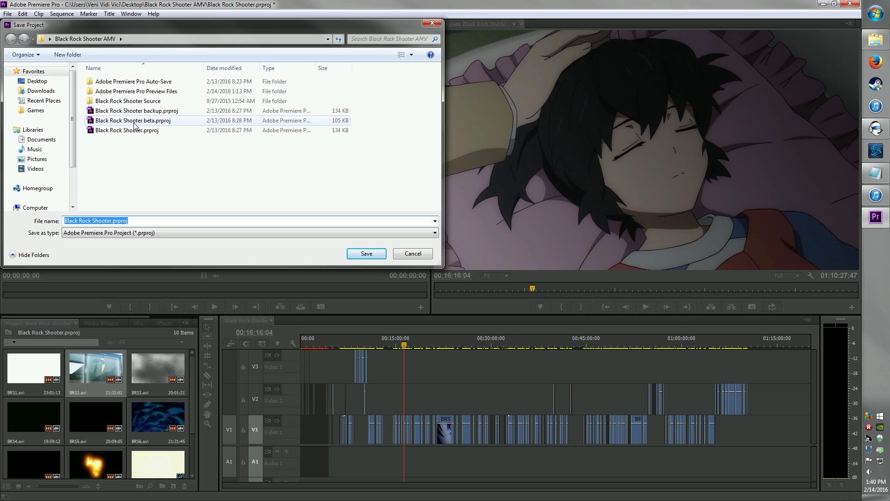
left_click(414, 255)
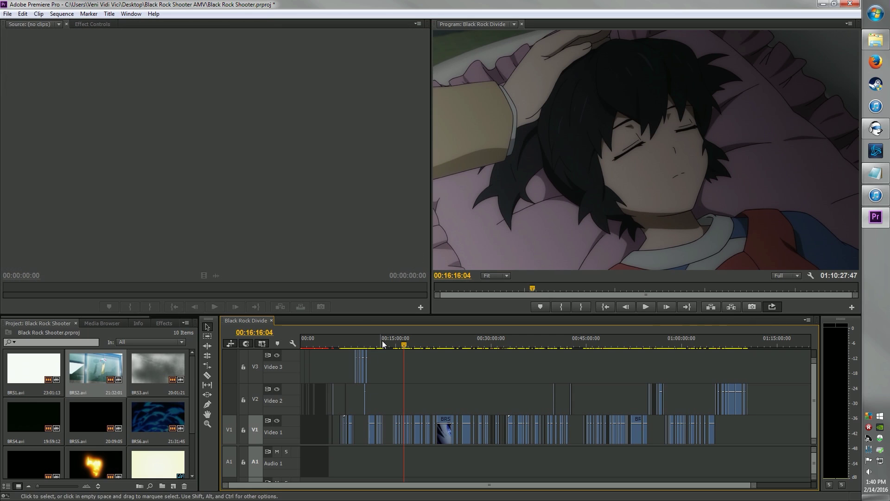